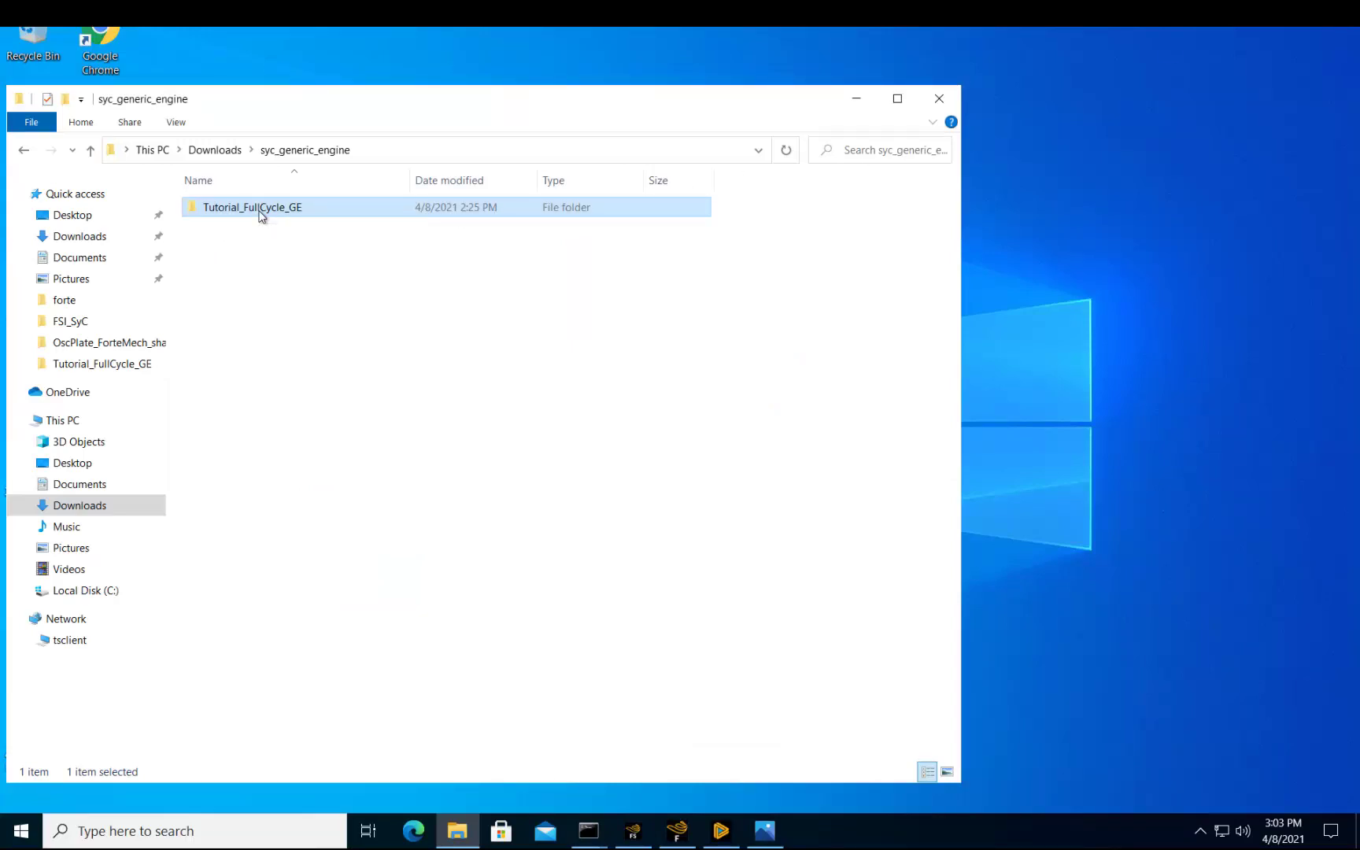
- Browse Tutorial_FullCycle_GE's run script and forte folder, then switch to the DieselEngine model in SpaceClaim
double_click(262, 212)
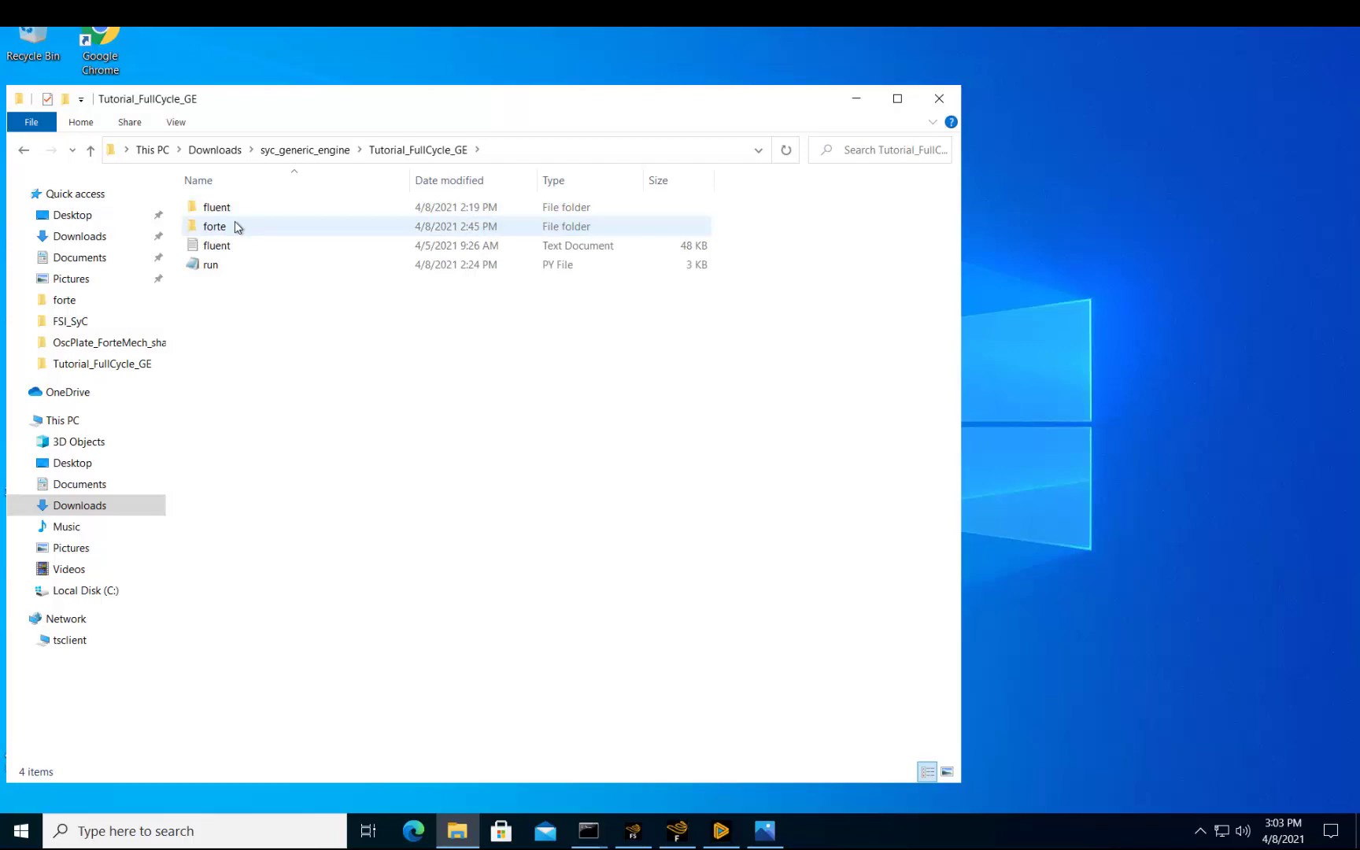
left_click(224, 267)
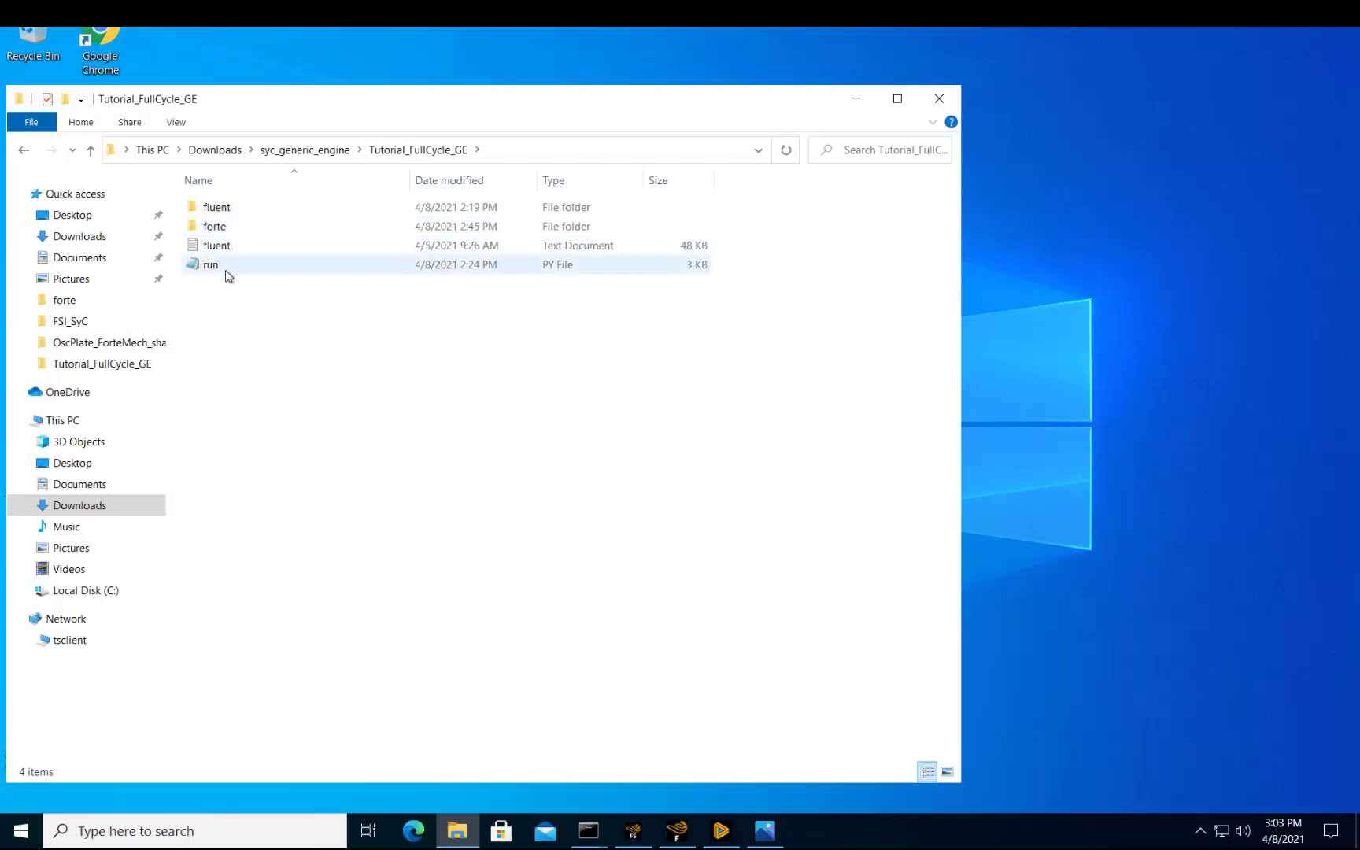
left_click(221, 227)
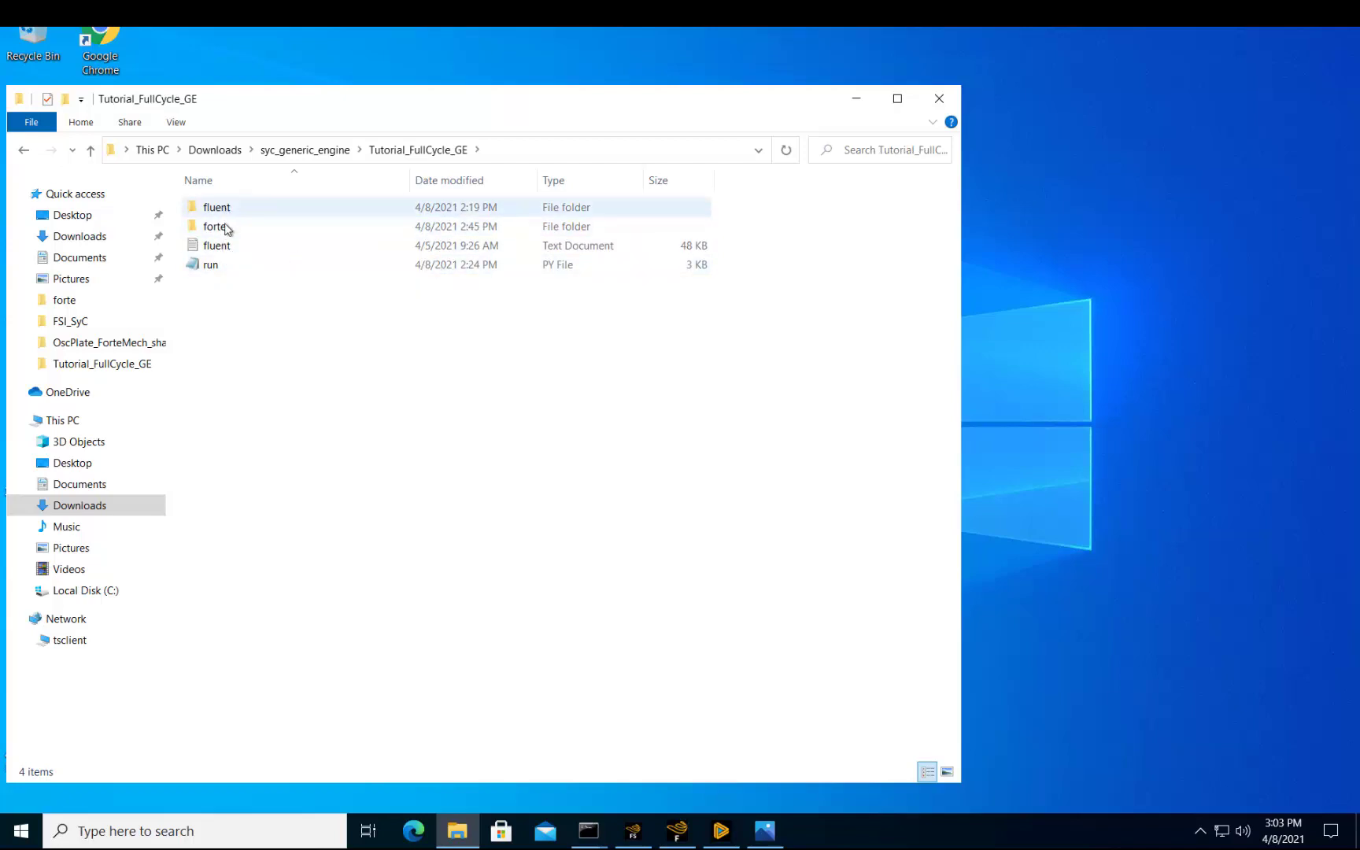
left_click(378, 406)
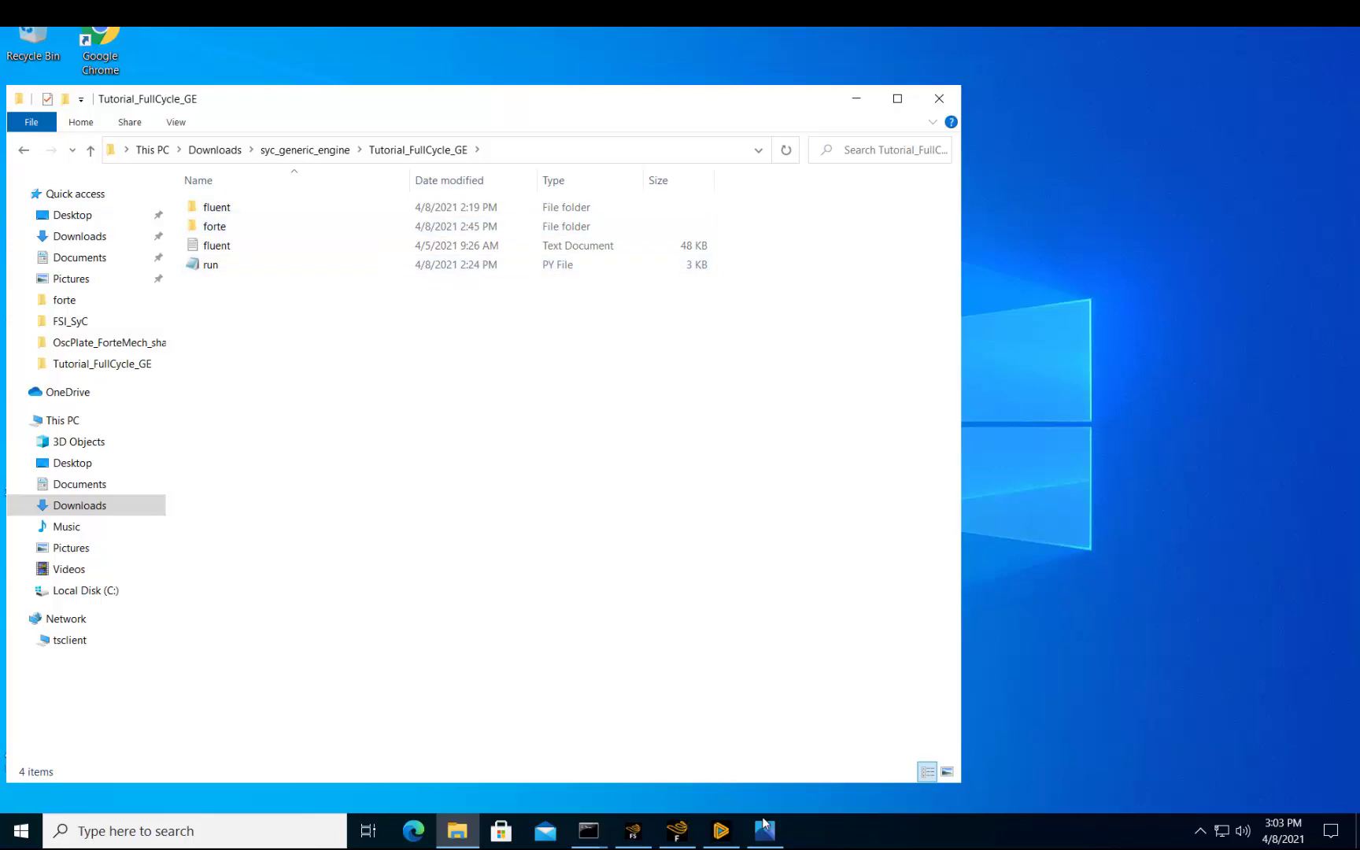
mouse_move(765, 828)
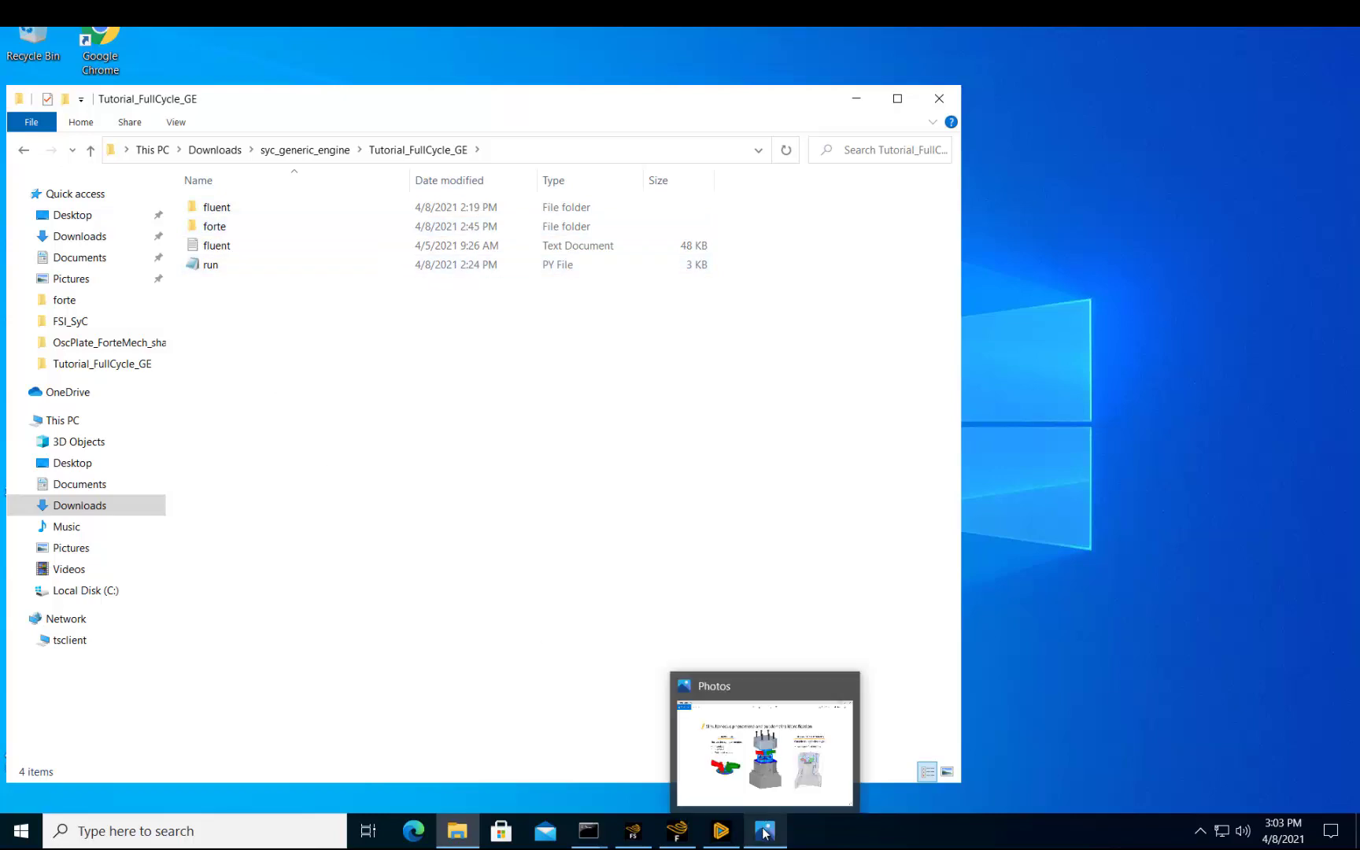
left_click(721, 831)
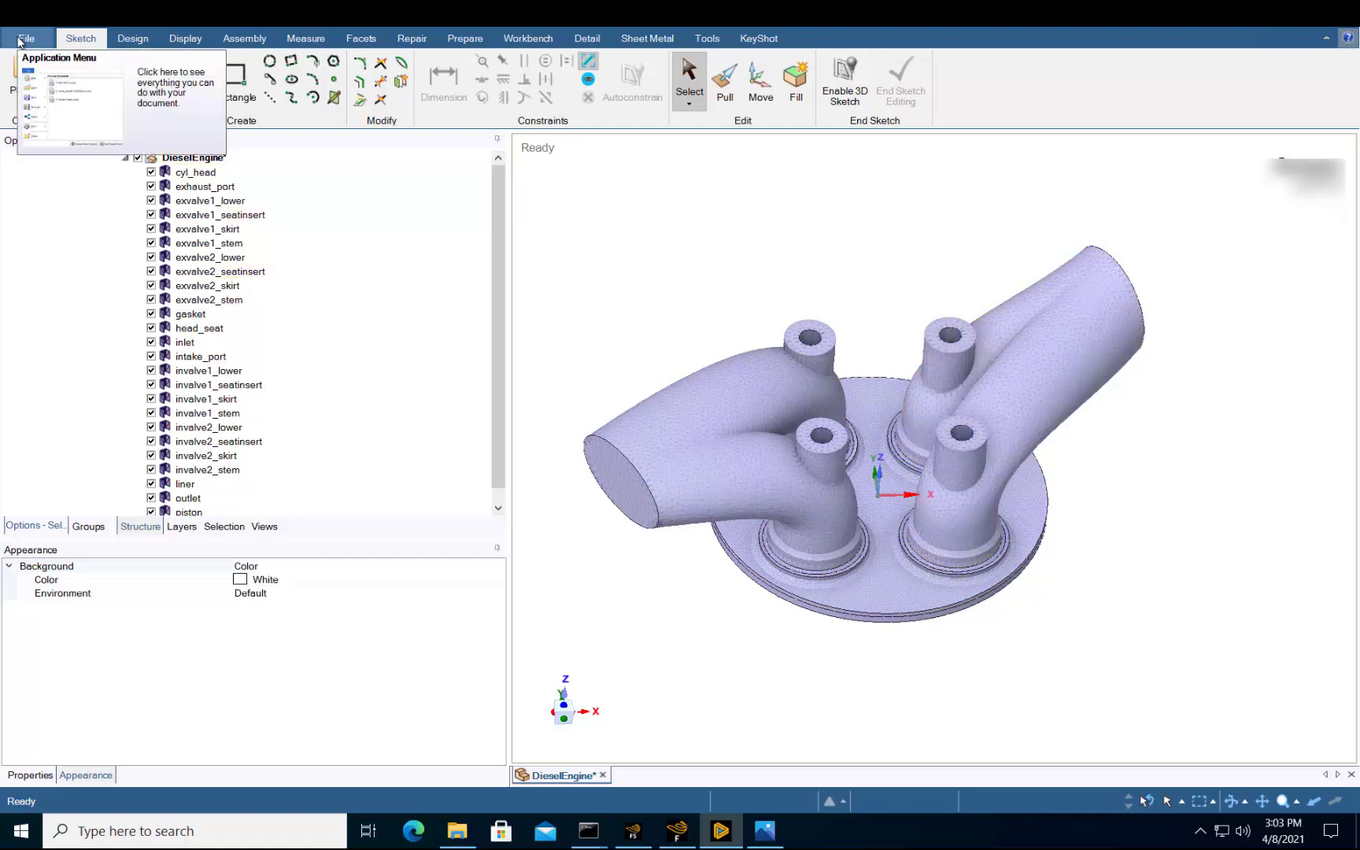
- Save DieselEngine as a Fluent-Meshing faceted geometry (*.tgf) file in the GenericEngine folder
left_click(23, 38)
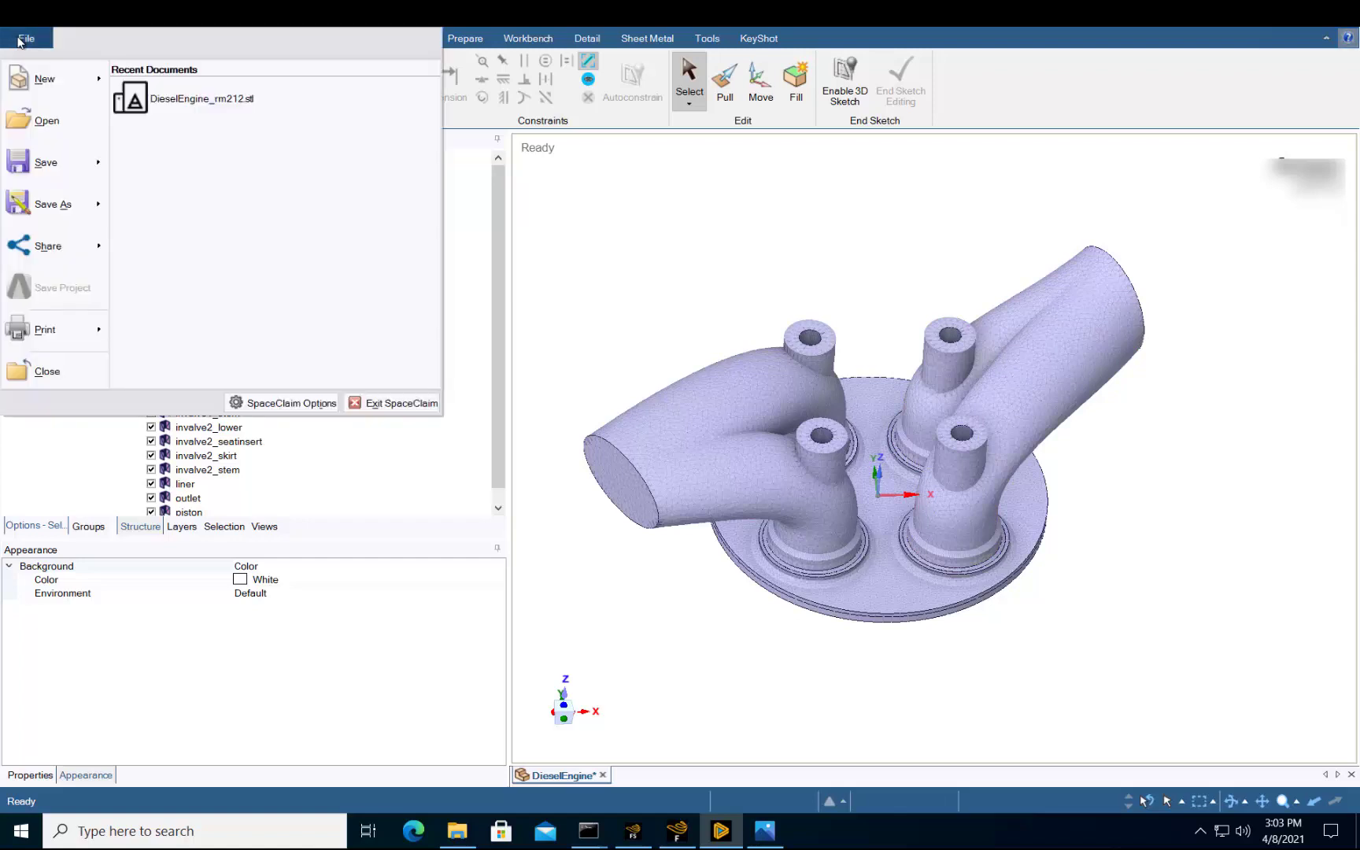
left_click(42, 201)
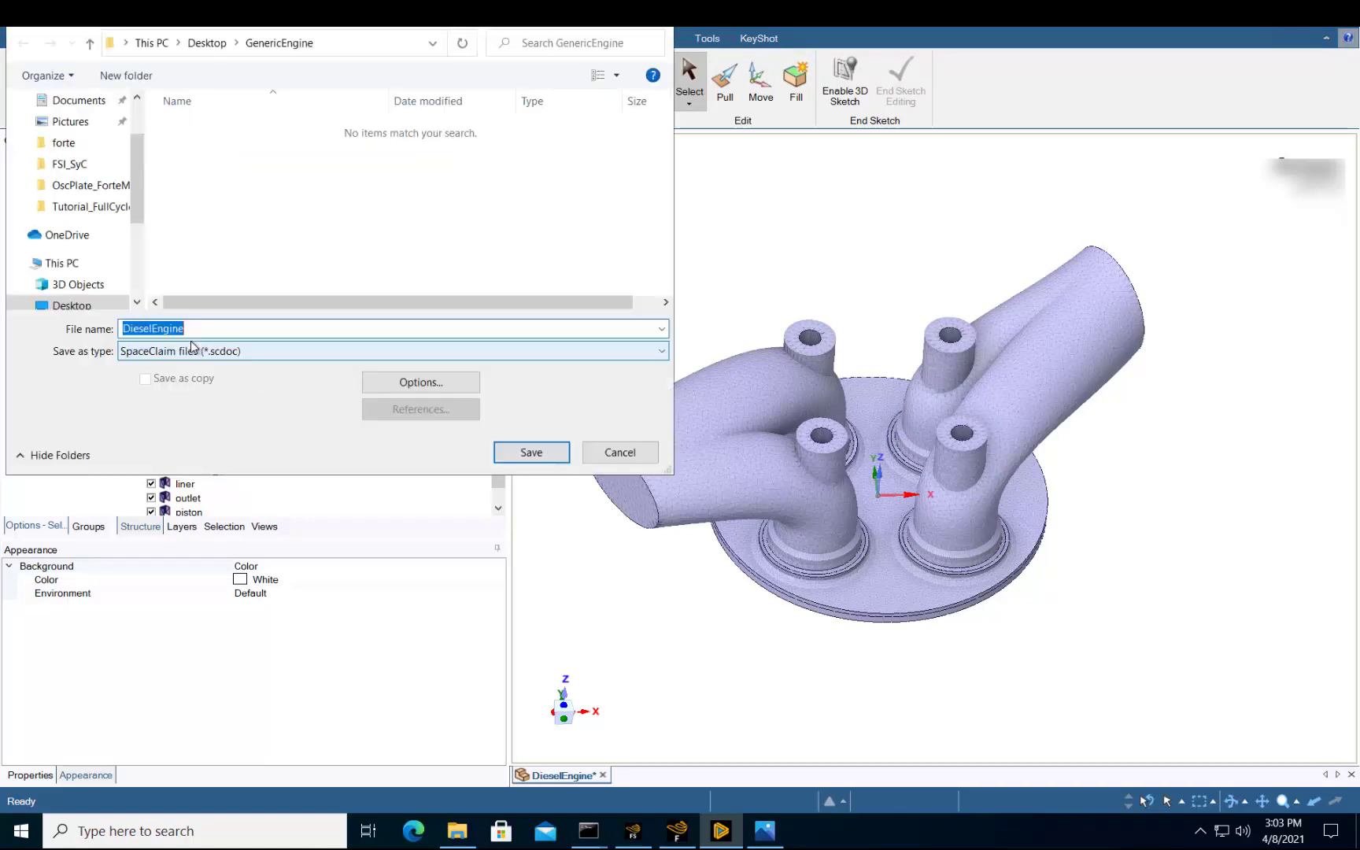
left_click(217, 351)
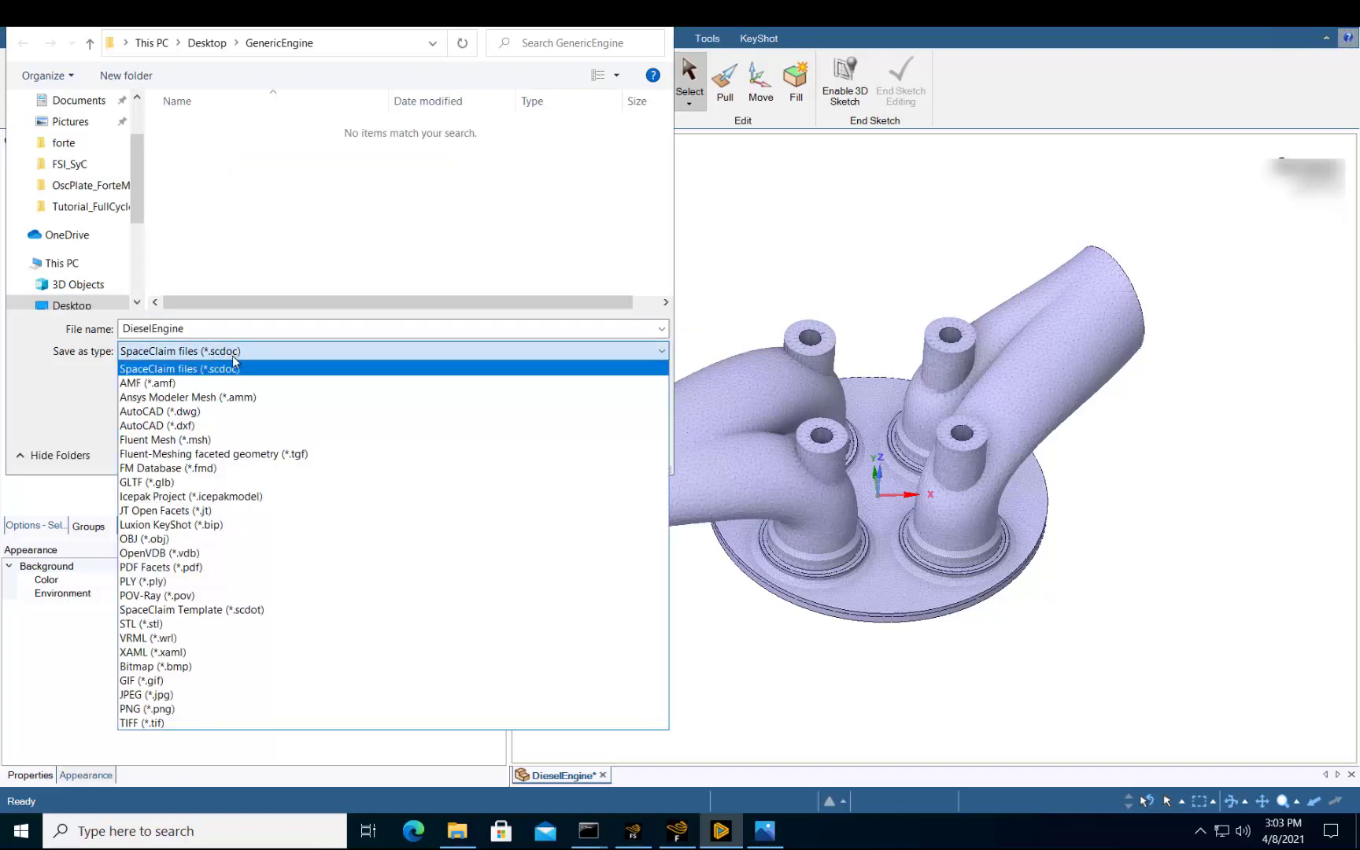
left_click(256, 453)
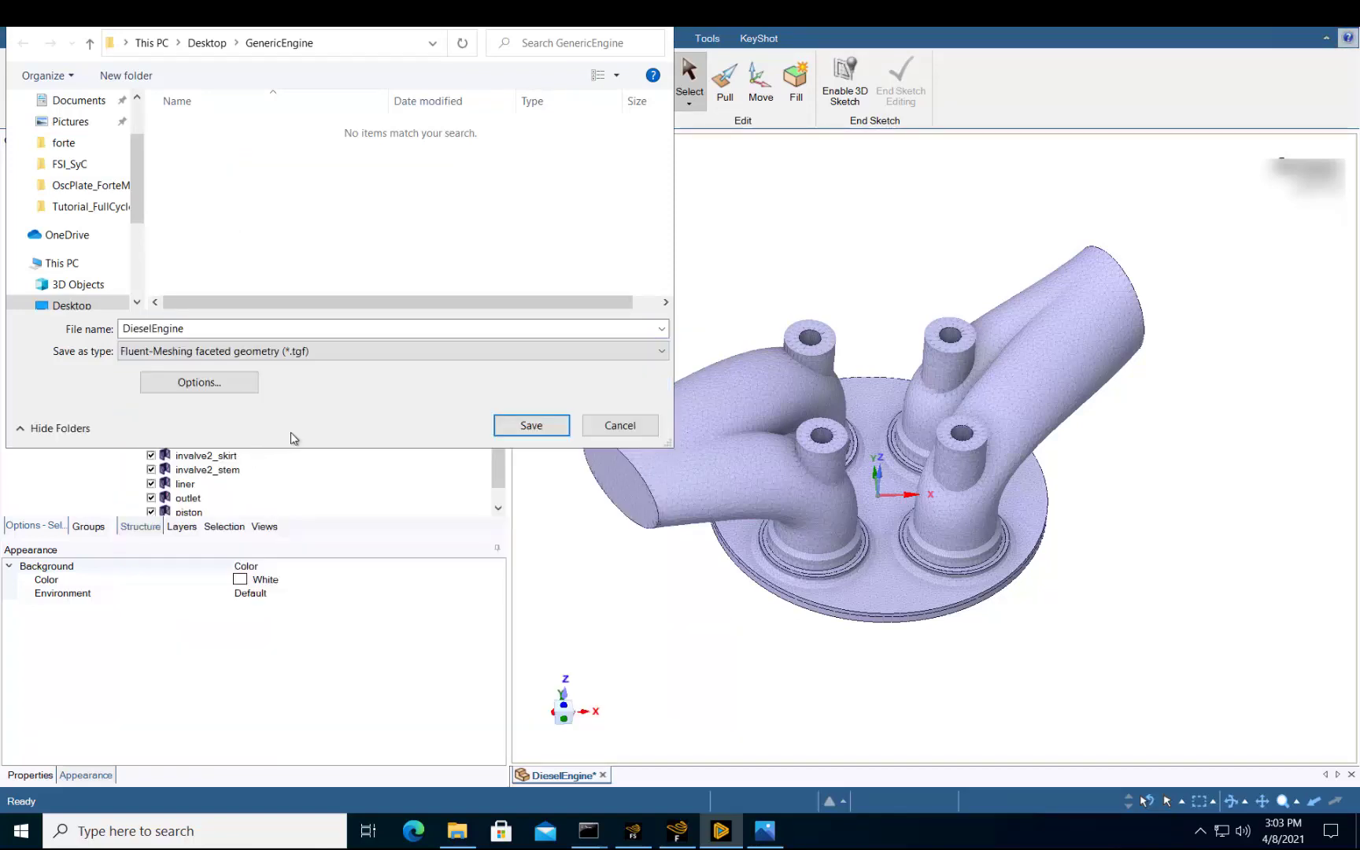
left_click(559, 430)
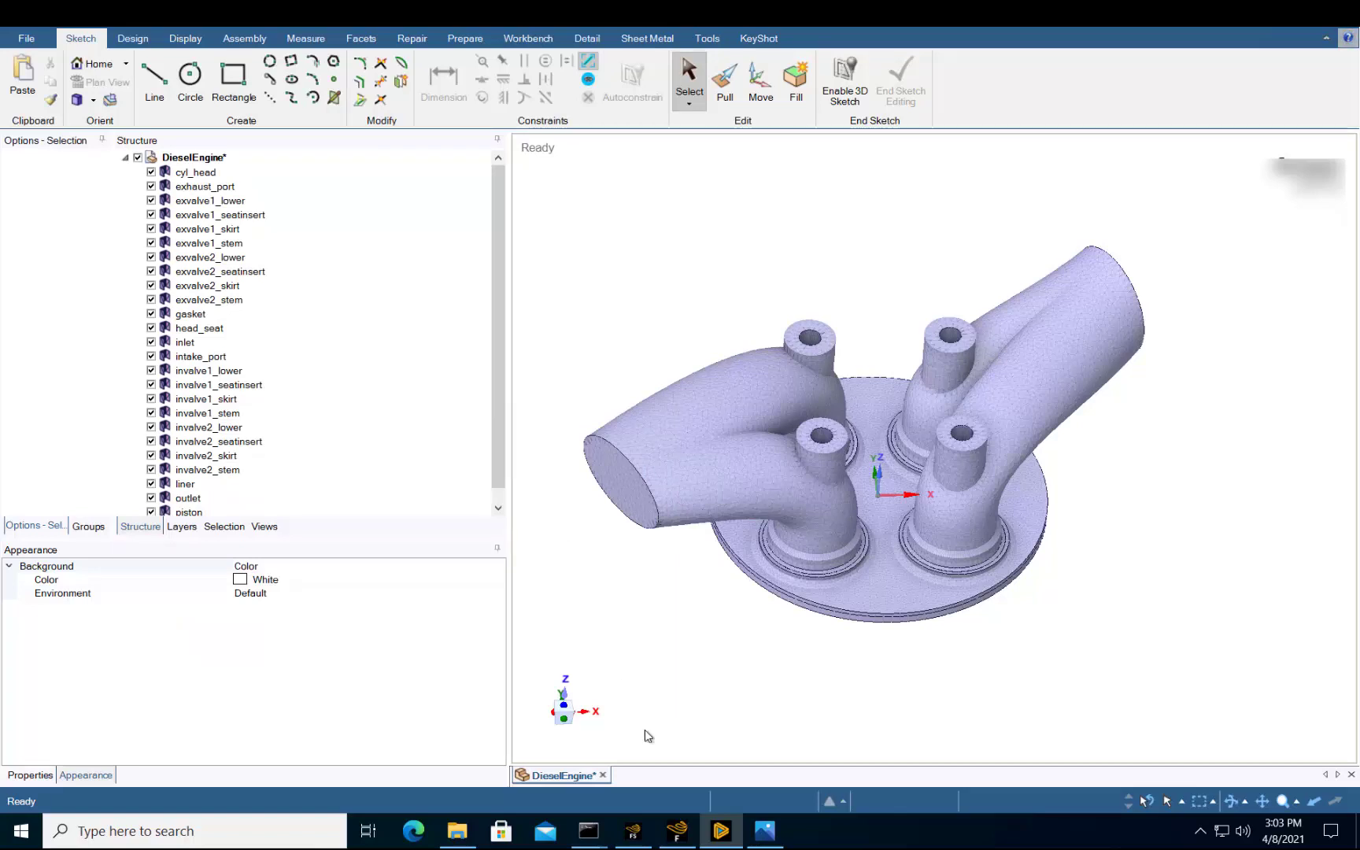
- Import DieselEngine.tgf into Forte using Surfaces from TGF file, with mesh units in cm
left_click(644, 839)
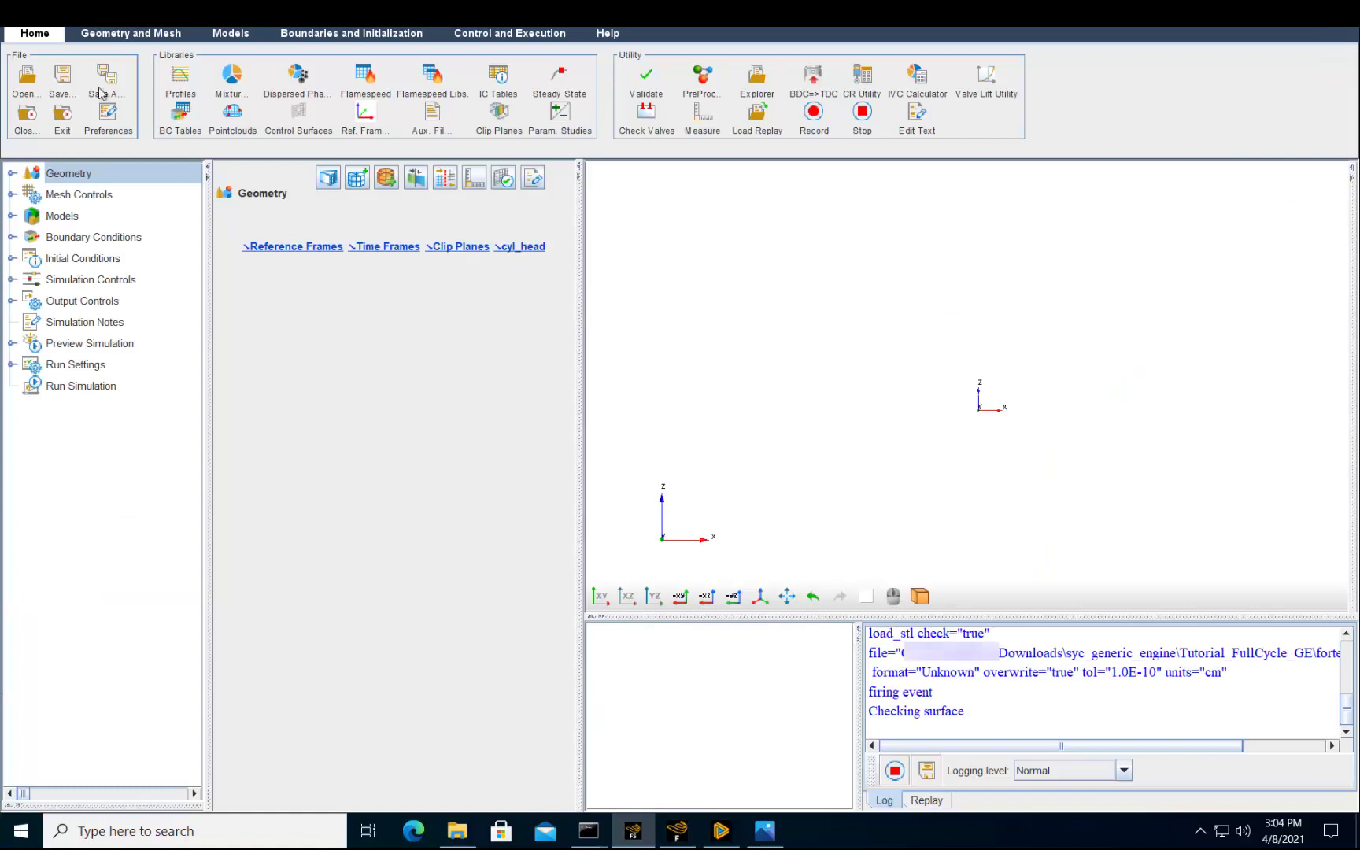
left_click(329, 180)
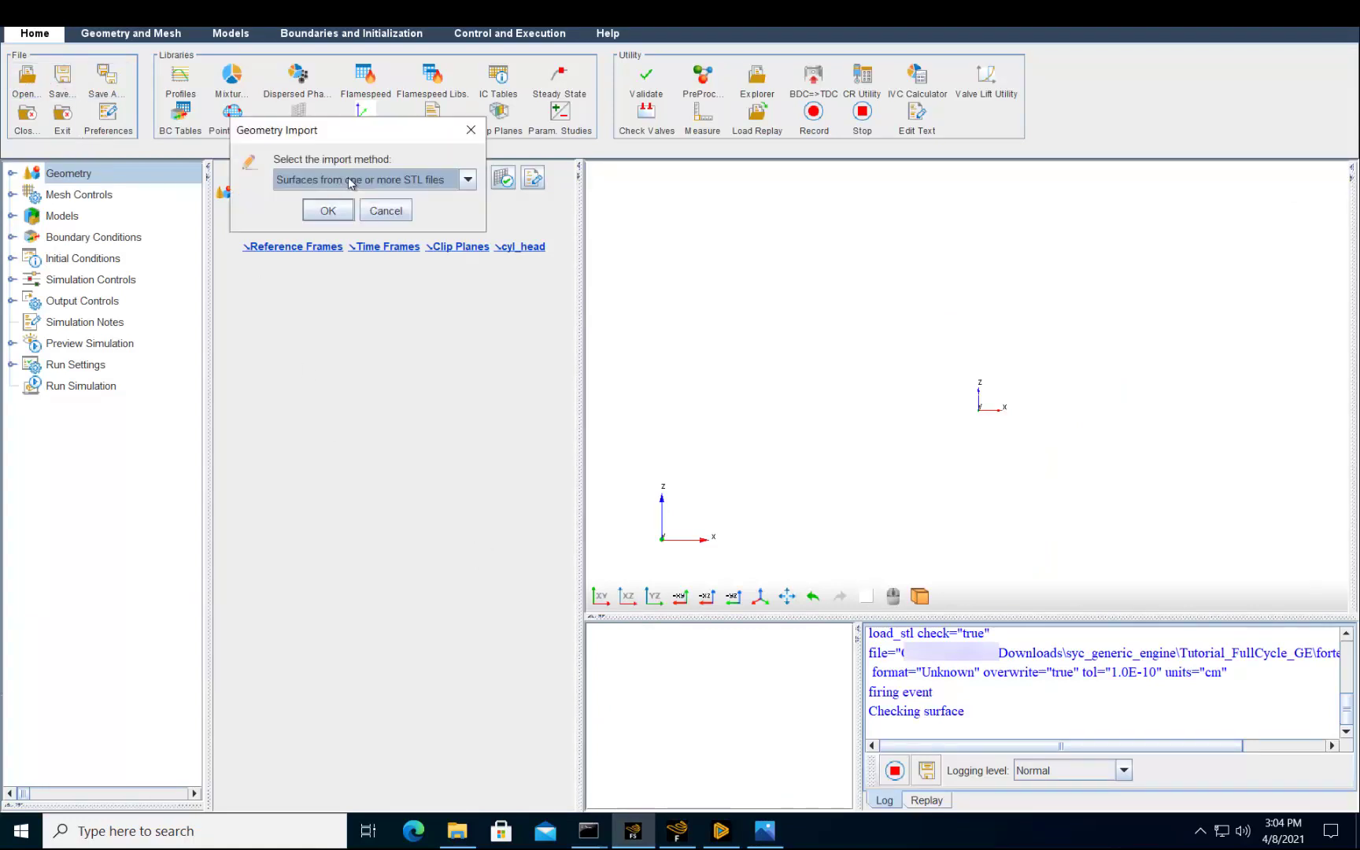
left_click(382, 183)
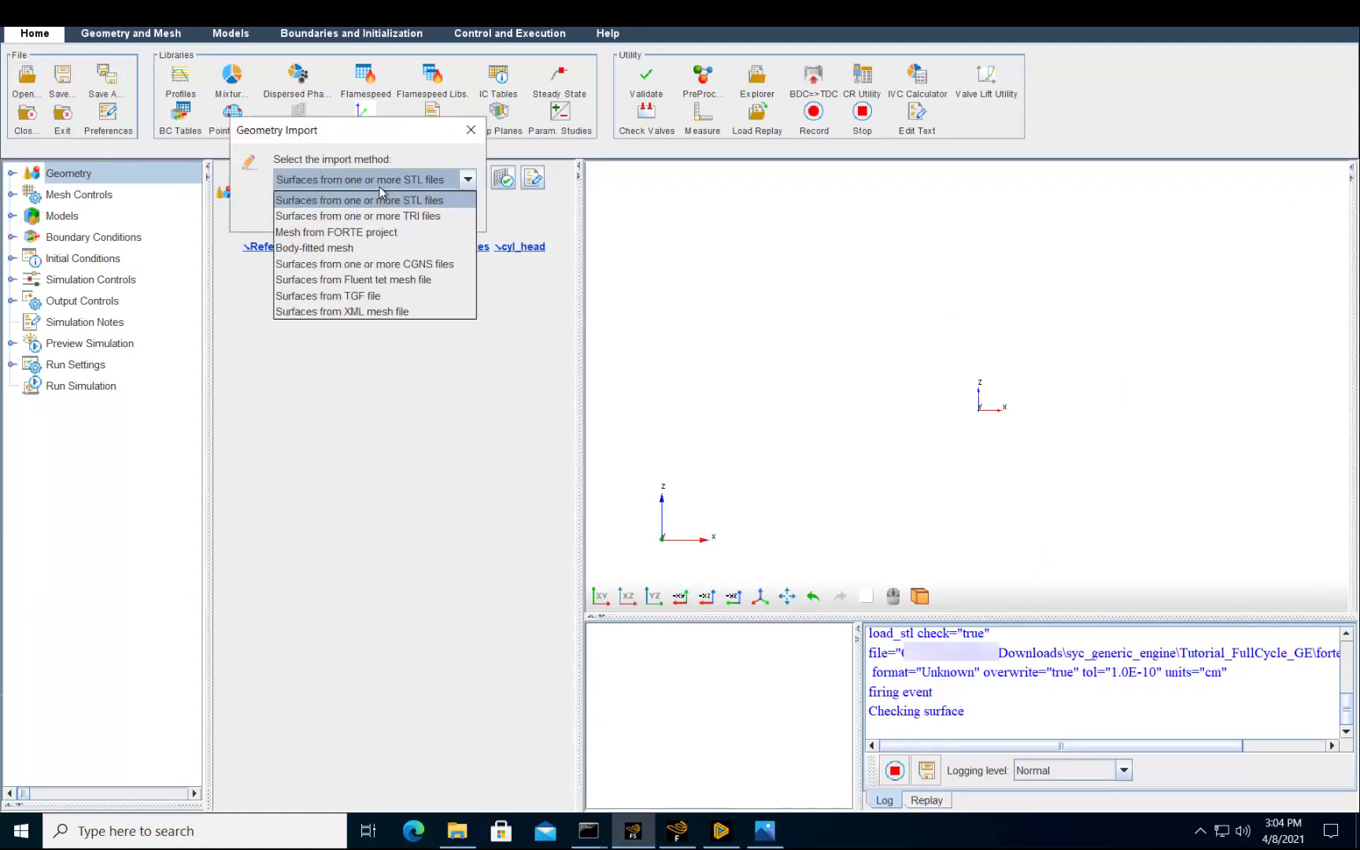
left_click(366, 295)
left_click(328, 211)
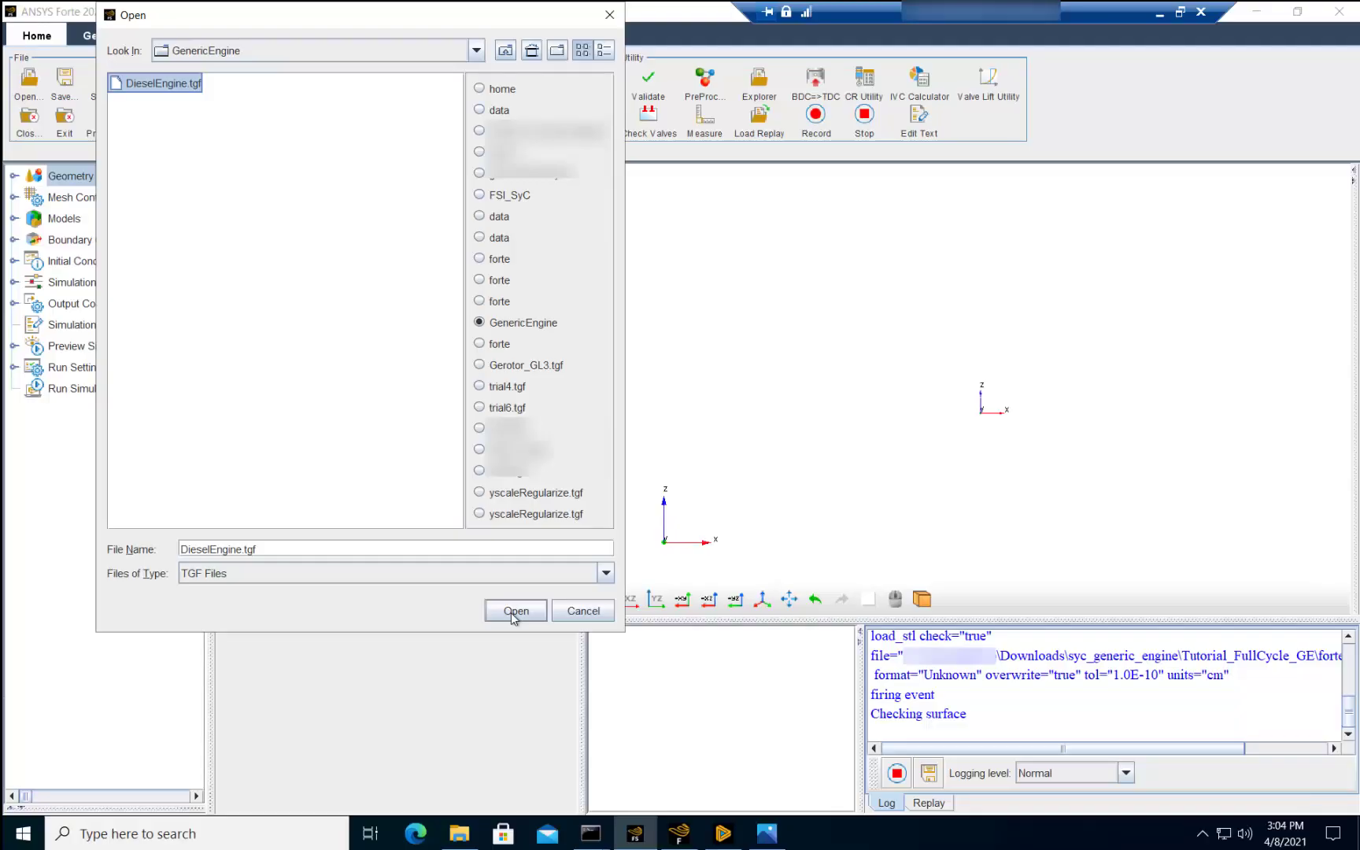
left_click(512, 613)
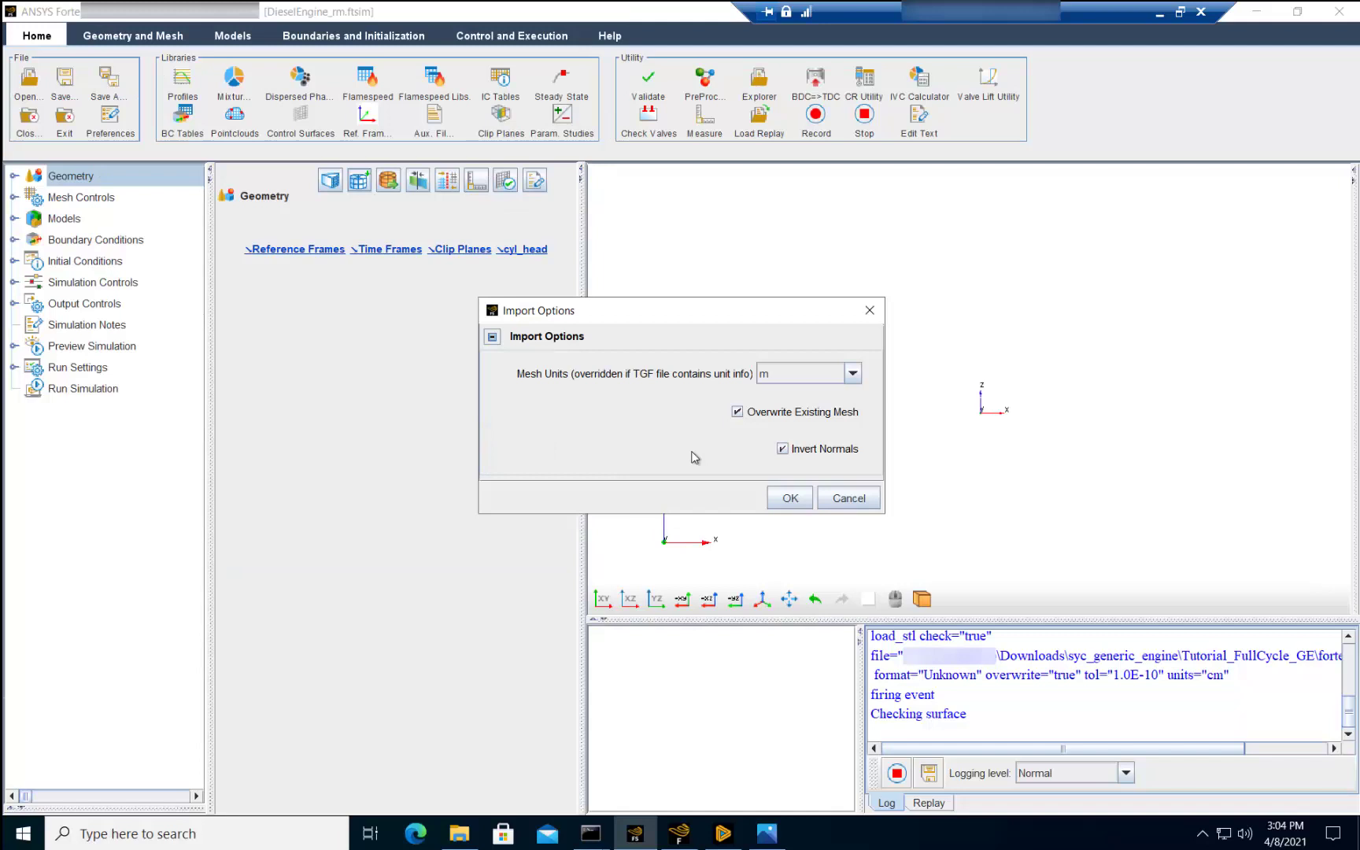
left_click(781, 374)
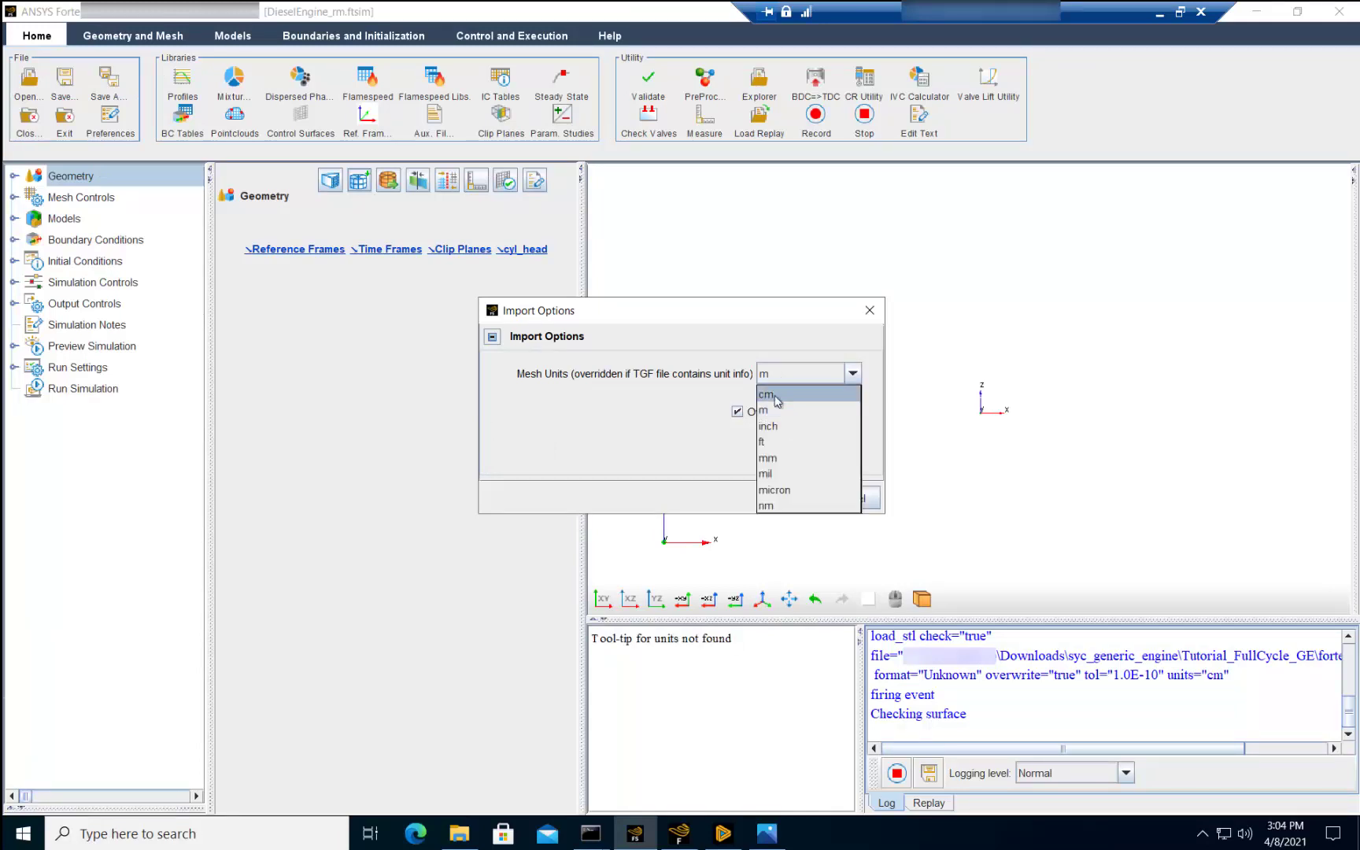
left_click(778, 402)
left_click(787, 499)
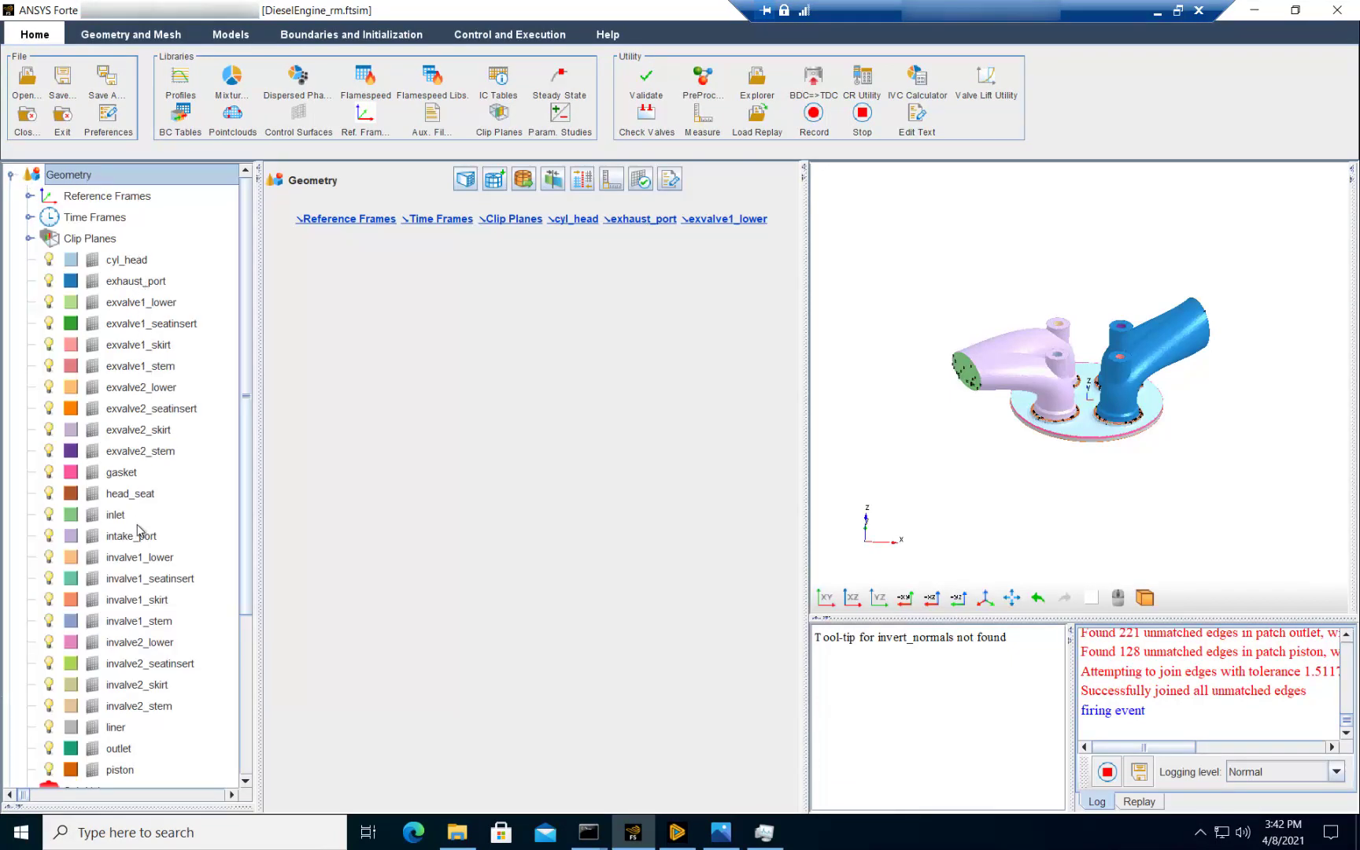
- Collapse Geometry and Mesh Controls, expand Models, and view the Chemistry settings
left_click(11, 179)
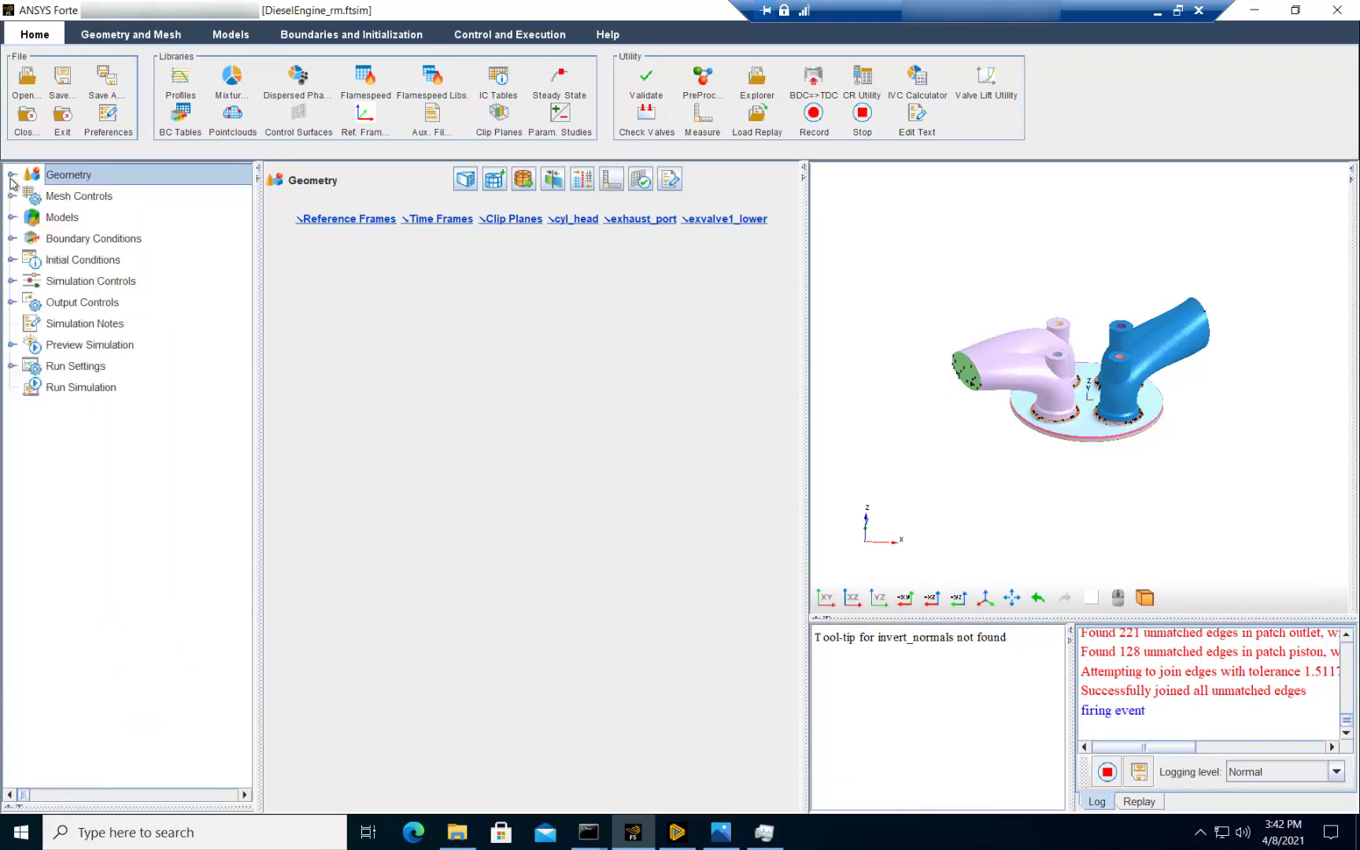
left_click(12, 196)
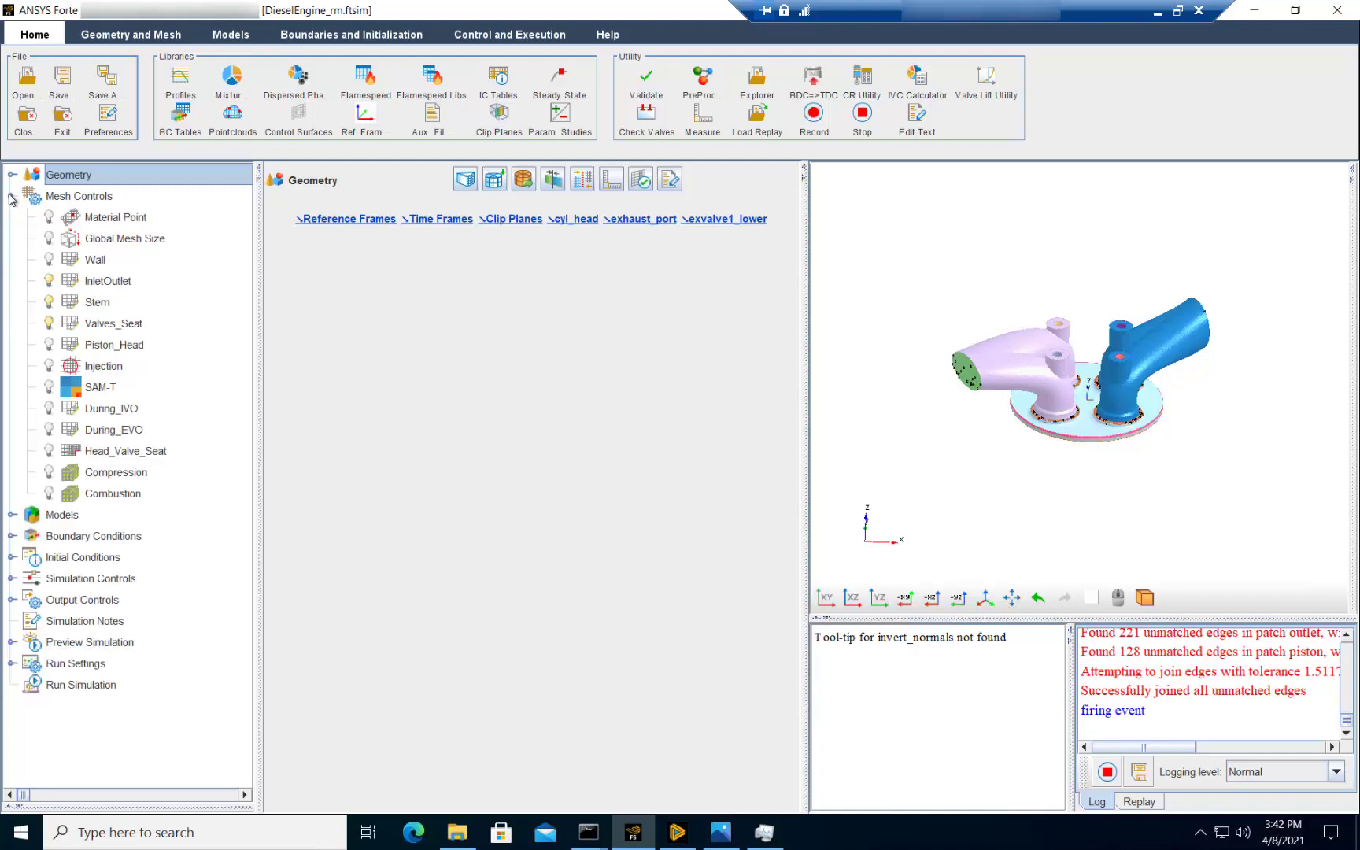
left_click(12, 196)
left_click(11, 217)
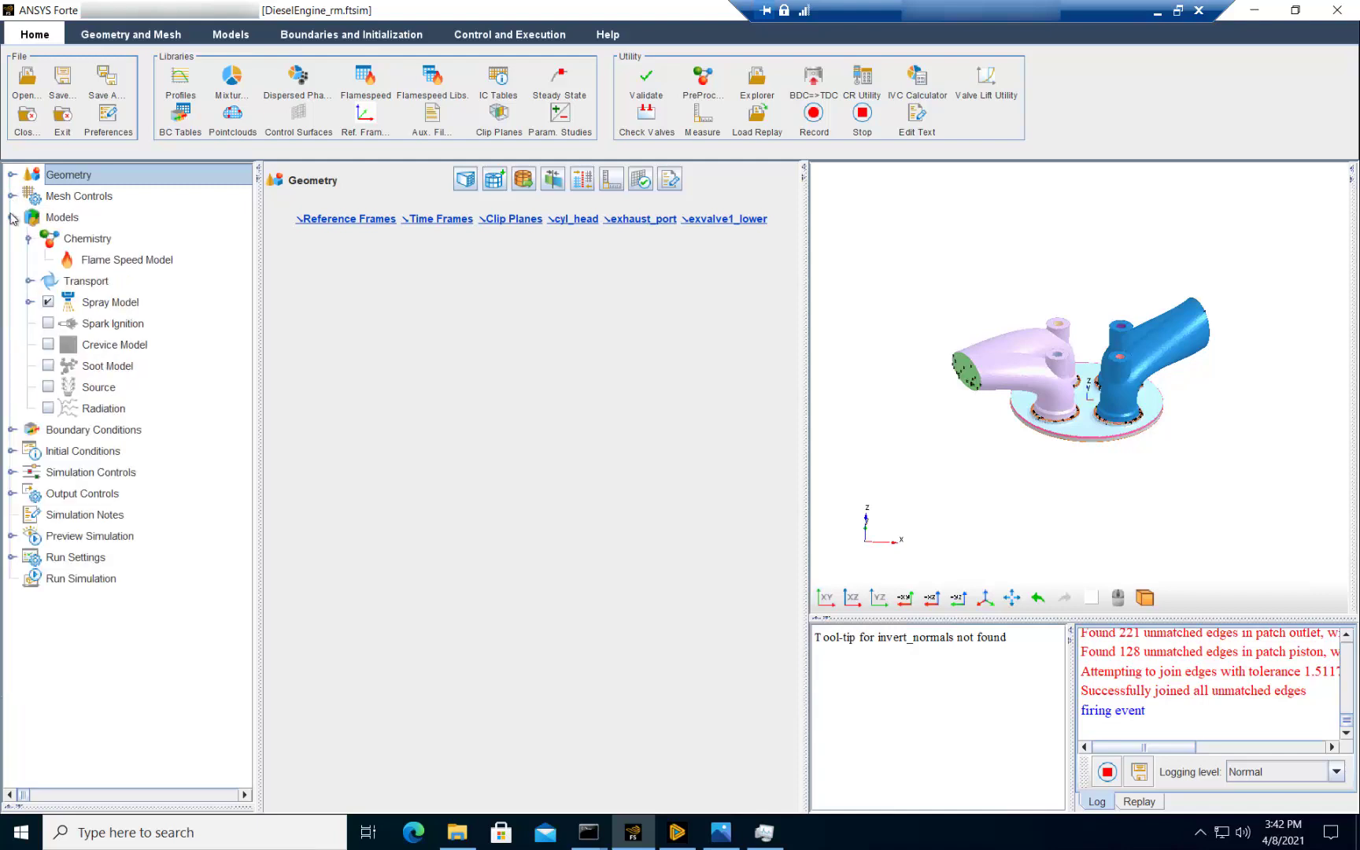
left_click(78, 239)
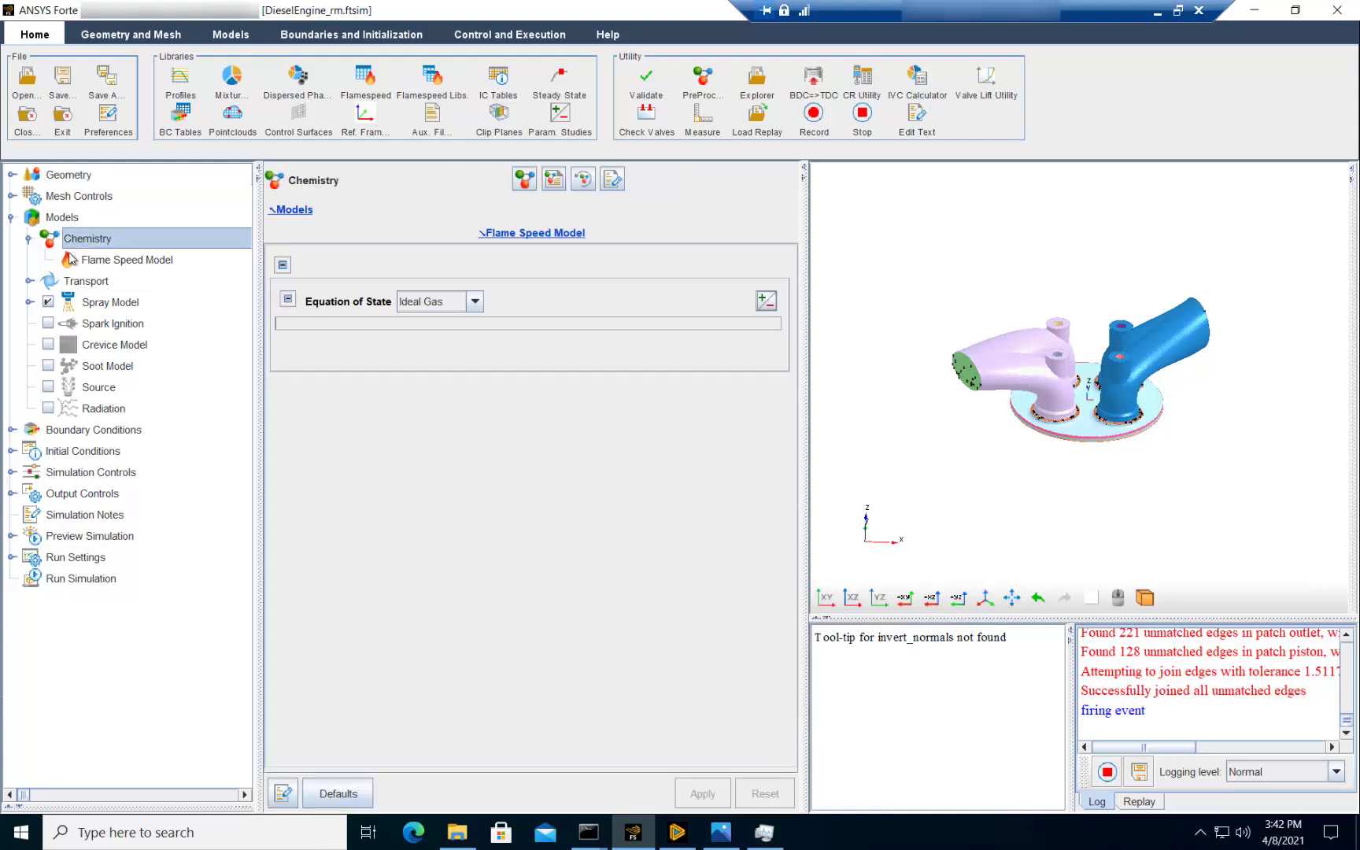
- Review the Turbulence and Spray Model nozzle settings, then return to the Models overview page
left_click(29, 281)
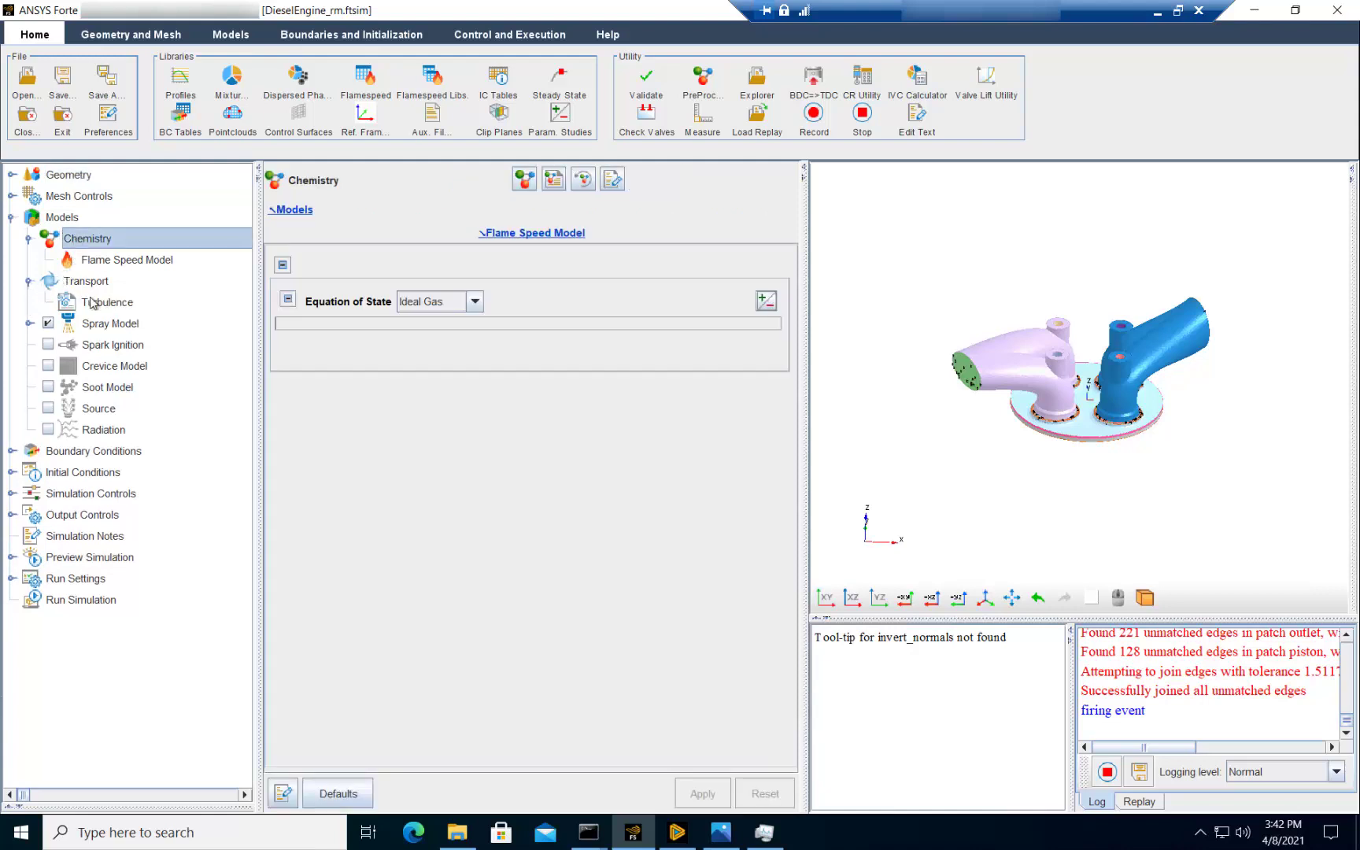
left_click(93, 304)
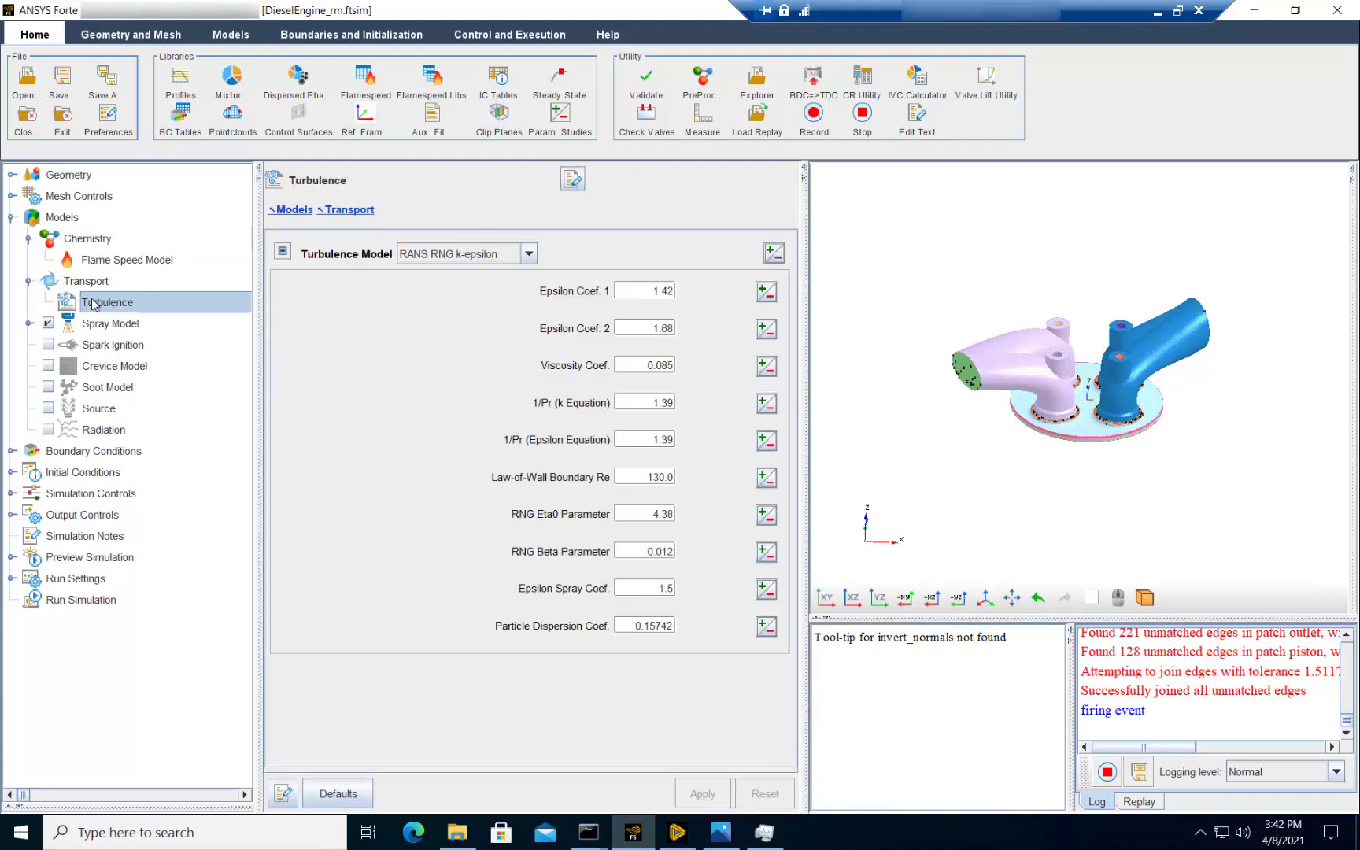
left_click(29, 324)
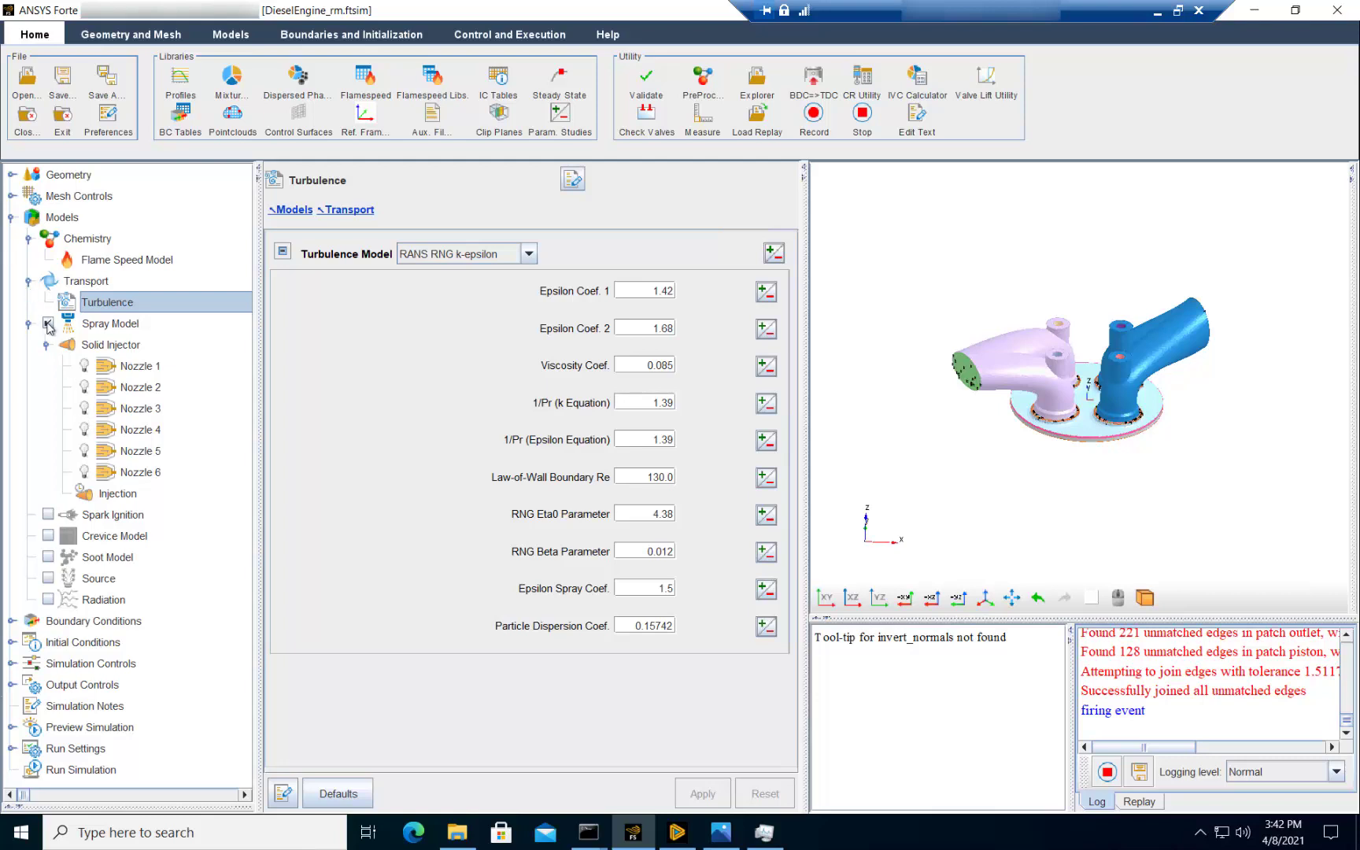
left_click(12, 218)
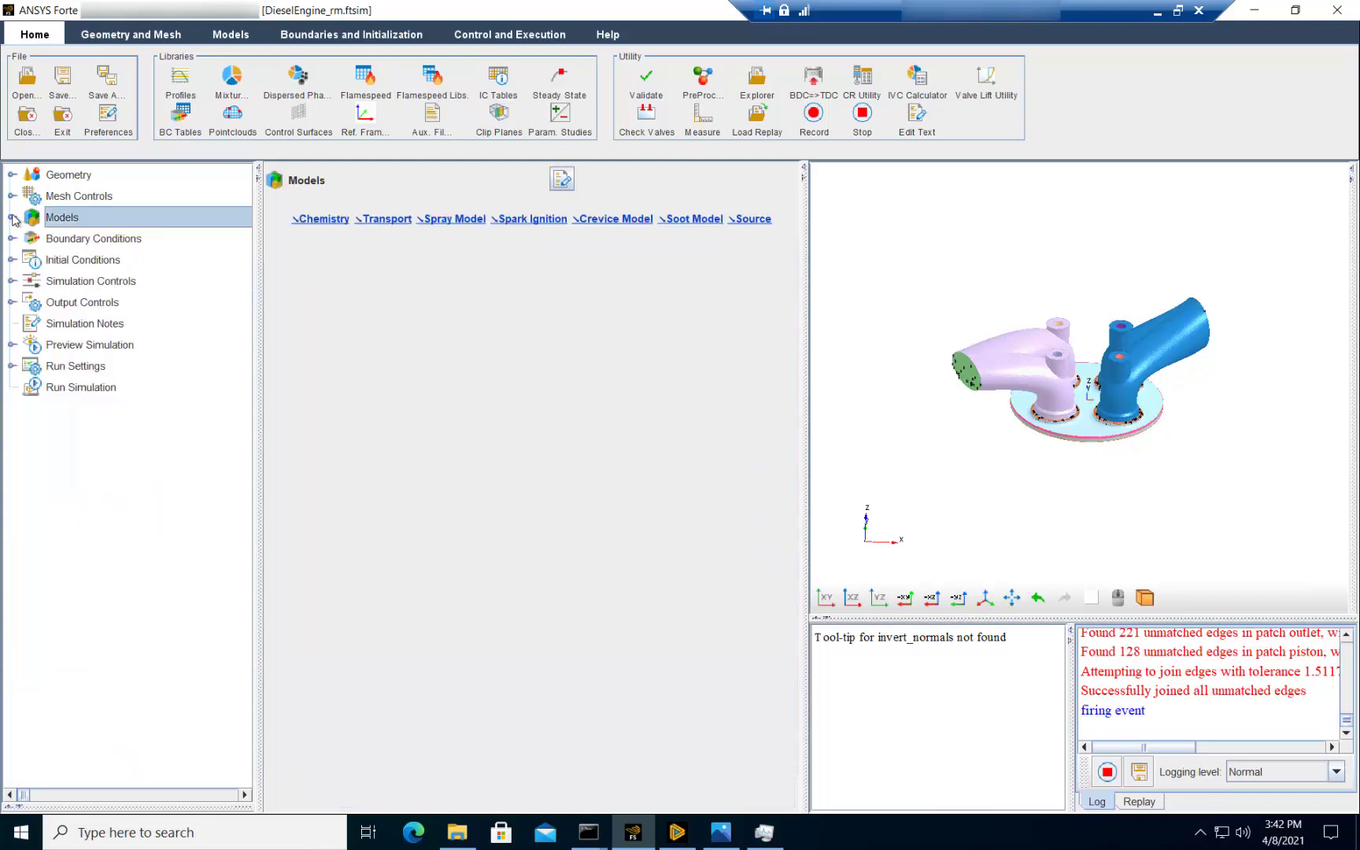
- Open the Liner boundary condition with its 470 K wall temperature, then expand Simulation Controls
left_click(11, 238)
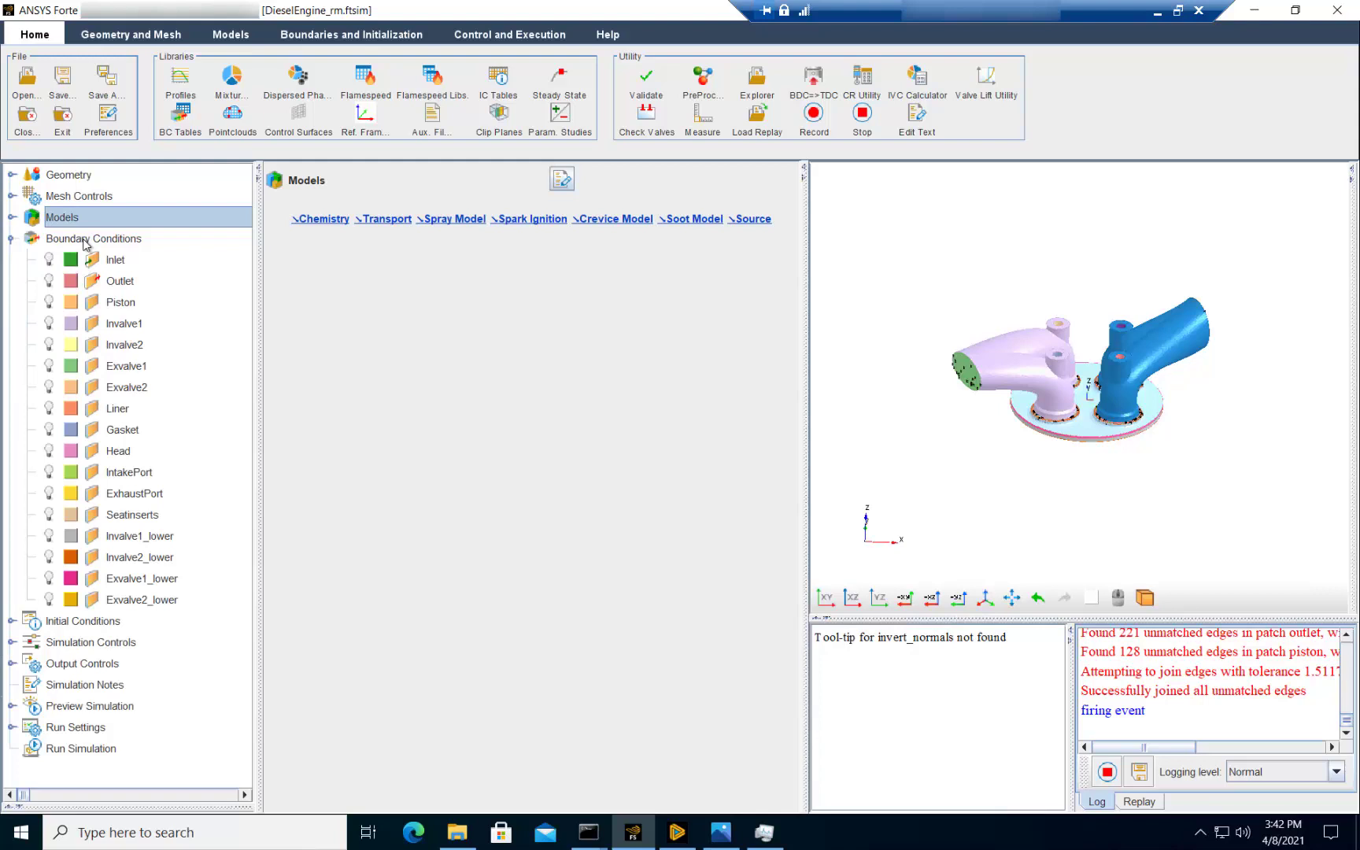
left_click(85, 241)
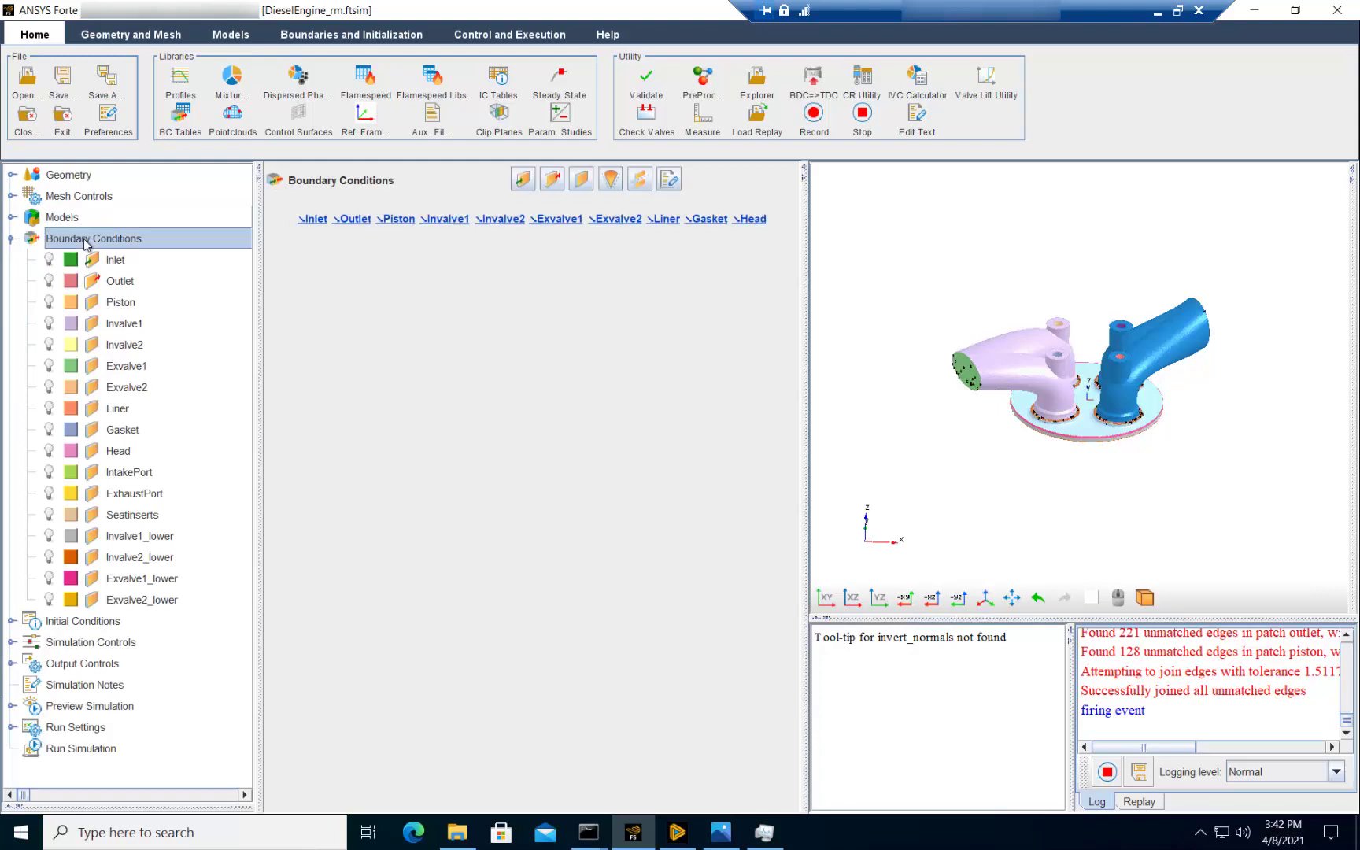
left_click(110, 455)
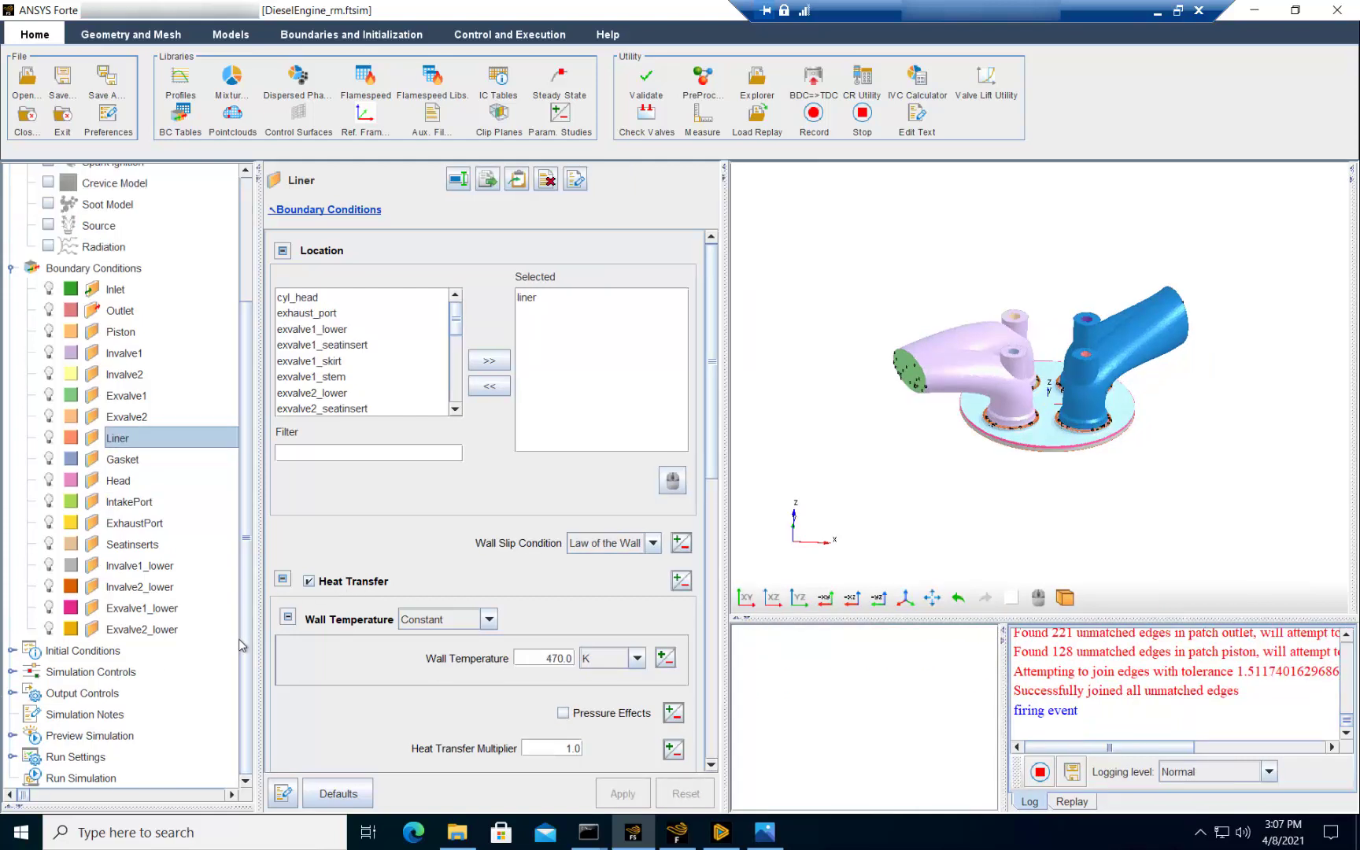
left_click(11, 672)
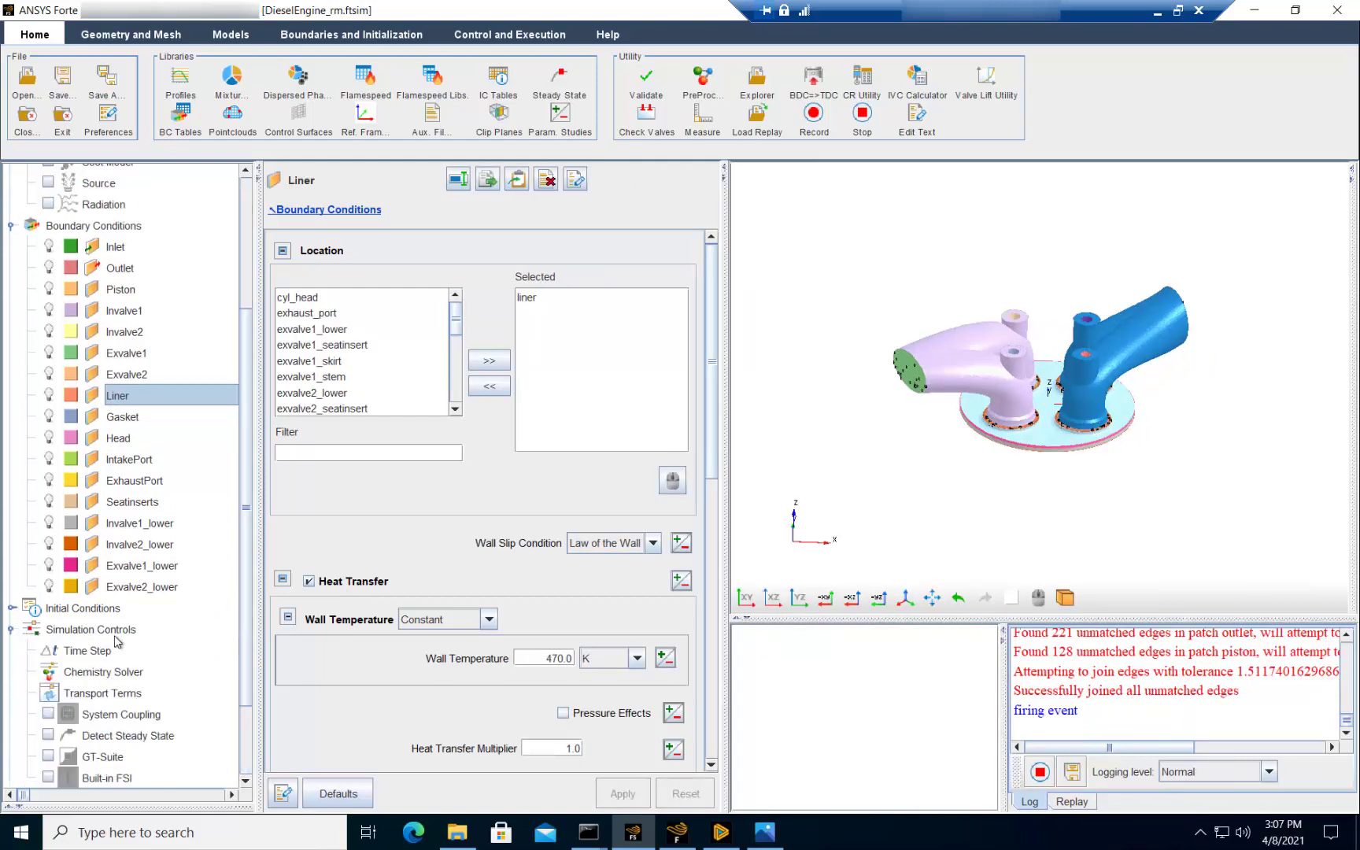
scroll(125, 636, "down", 1)
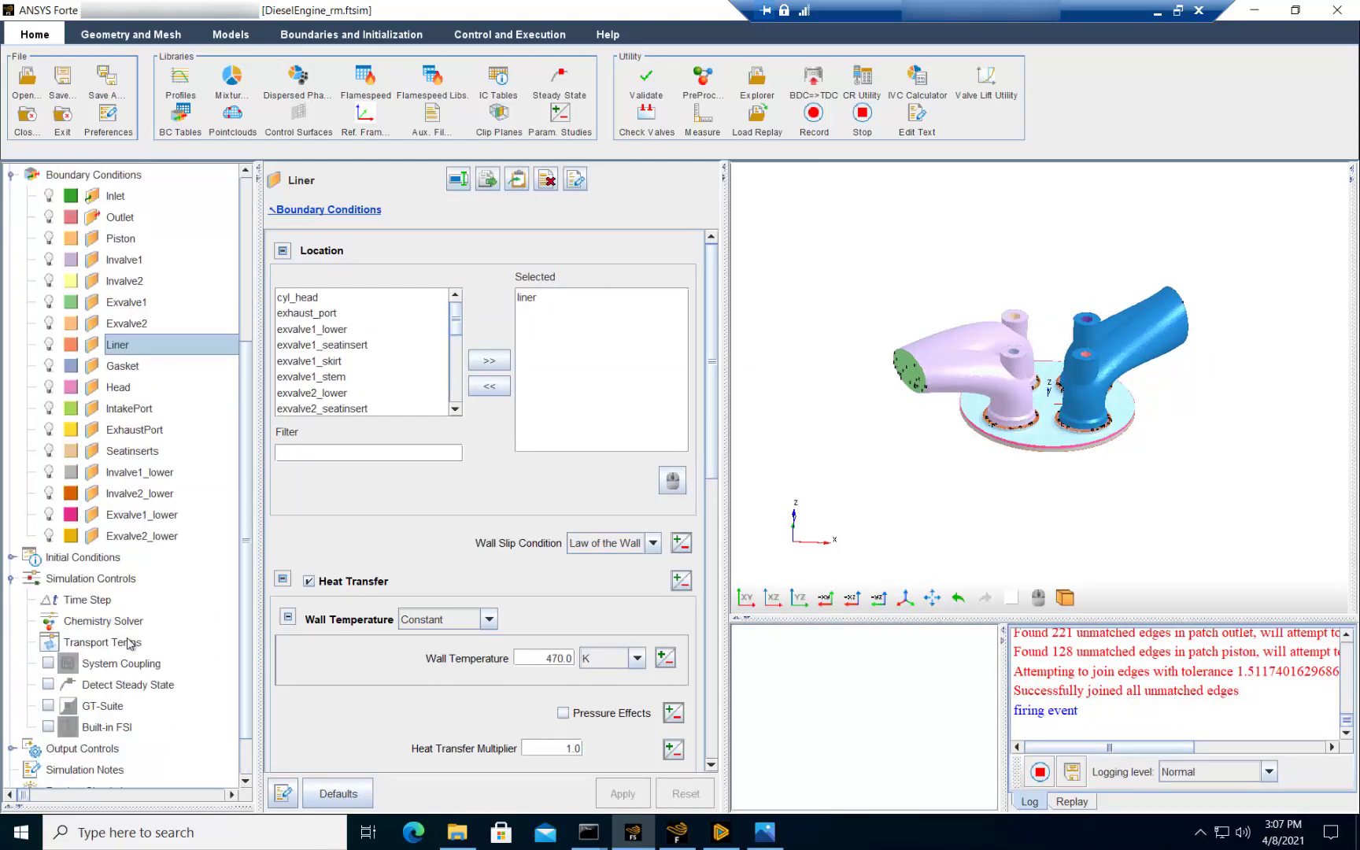
- Enable System Coupling and add the Head and Liner boundaries to the coupled walls
left_click(48, 663)
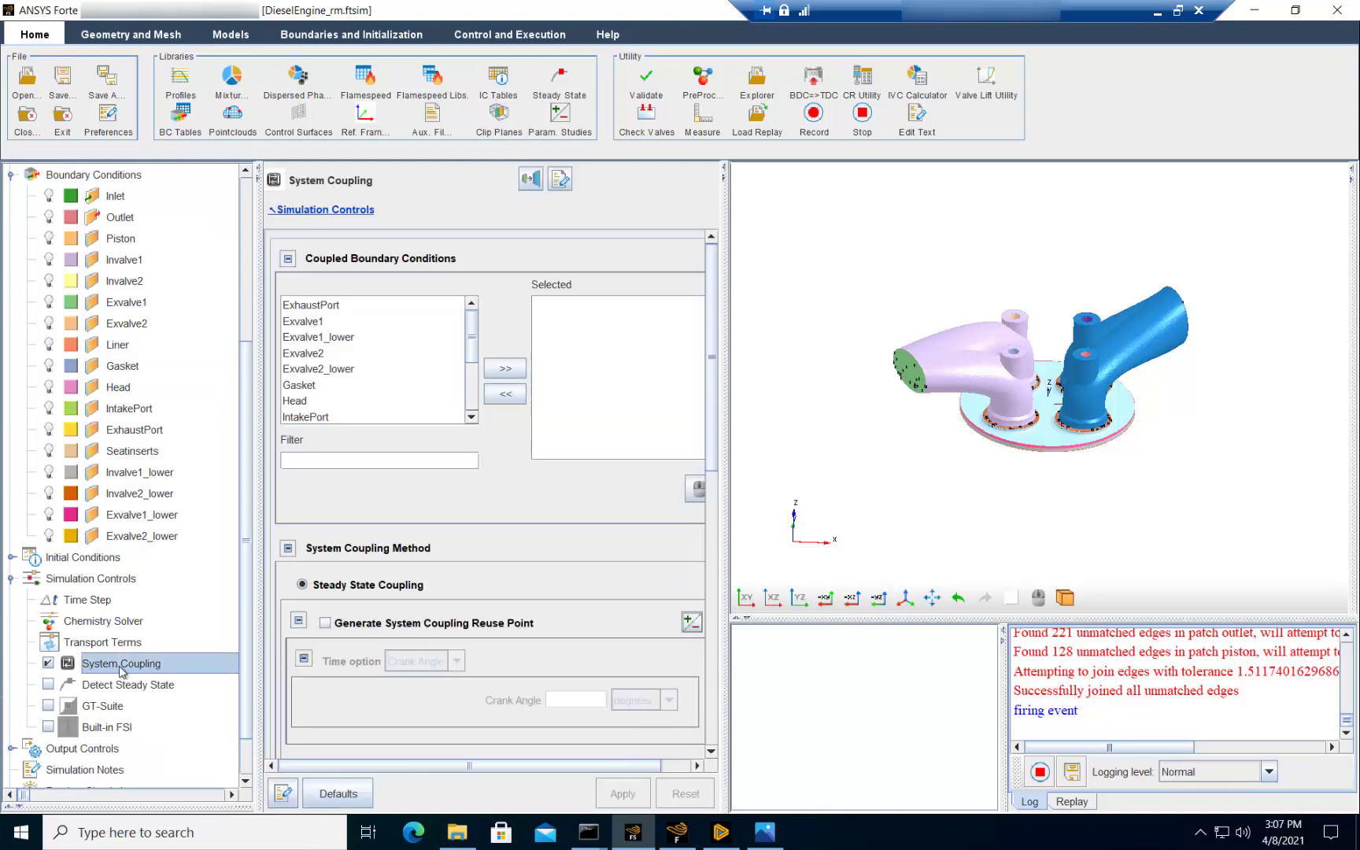
left_click(319, 403)
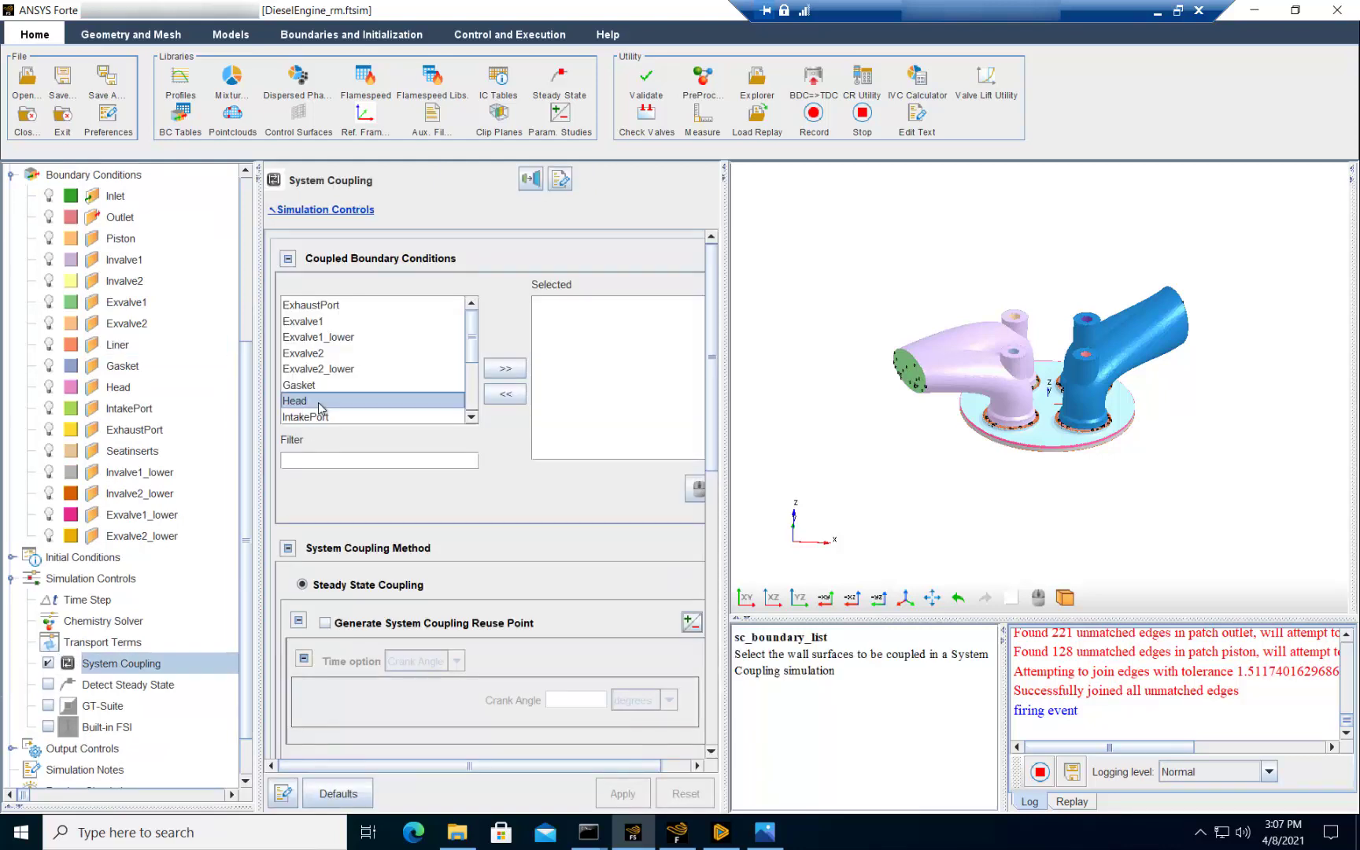
left_click(486, 372)
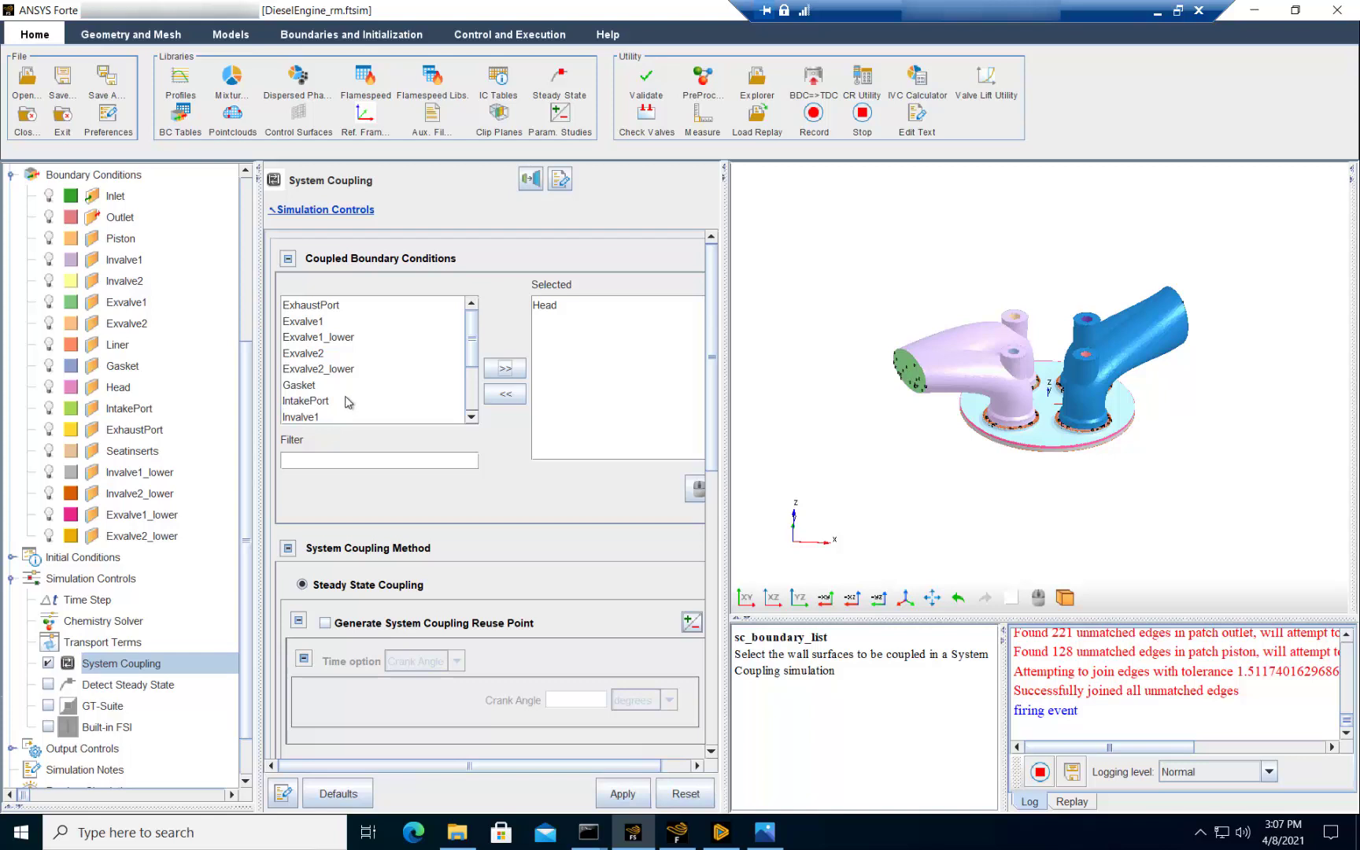
scroll(348, 402, "down", 2)
left_click(295, 386)
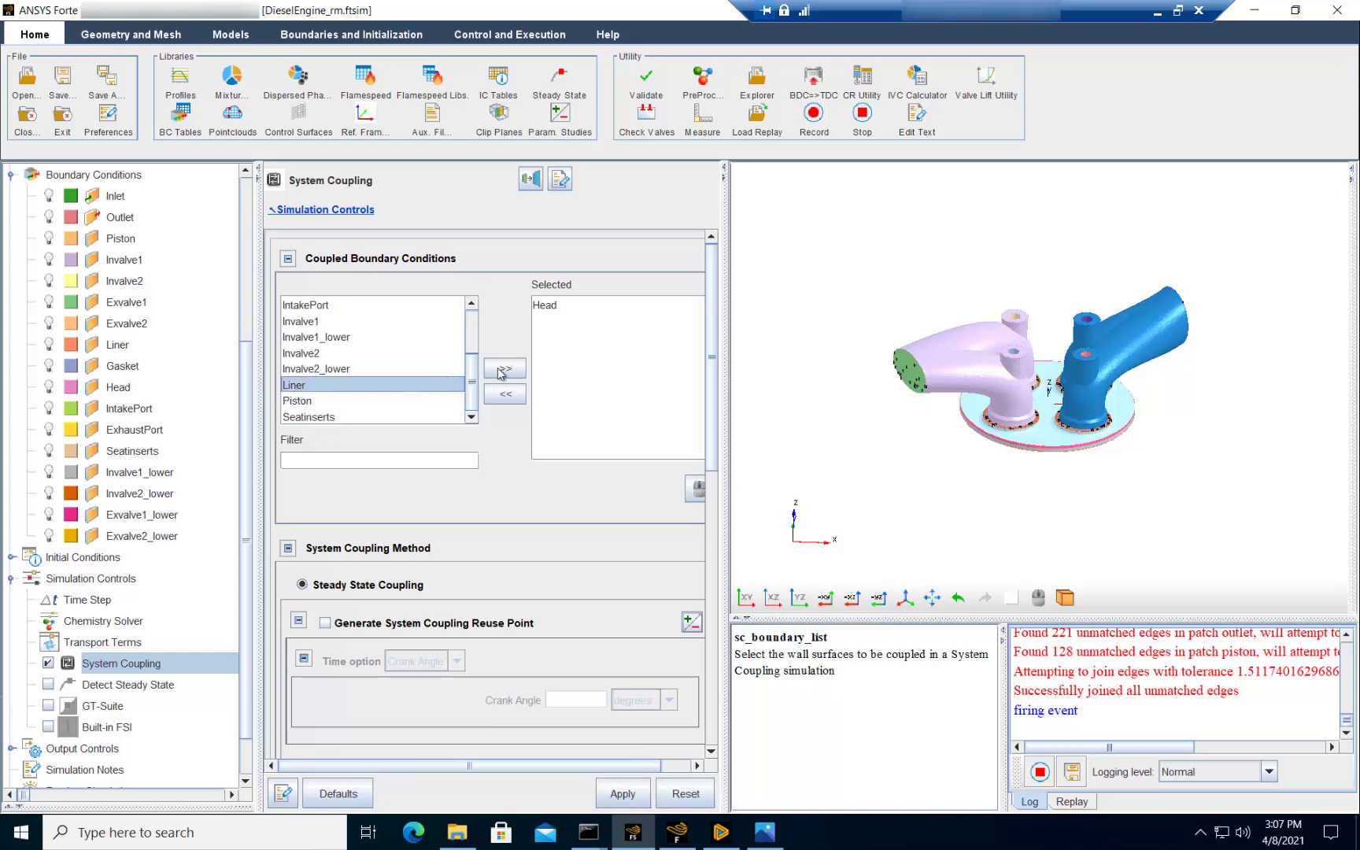
left_click(505, 368)
left_click_drag(727, 324, 791, 377)
- Generate a reuse point at crank angle 595 with Heat Rate output, apply, and save the case
mouse_move(326, 471)
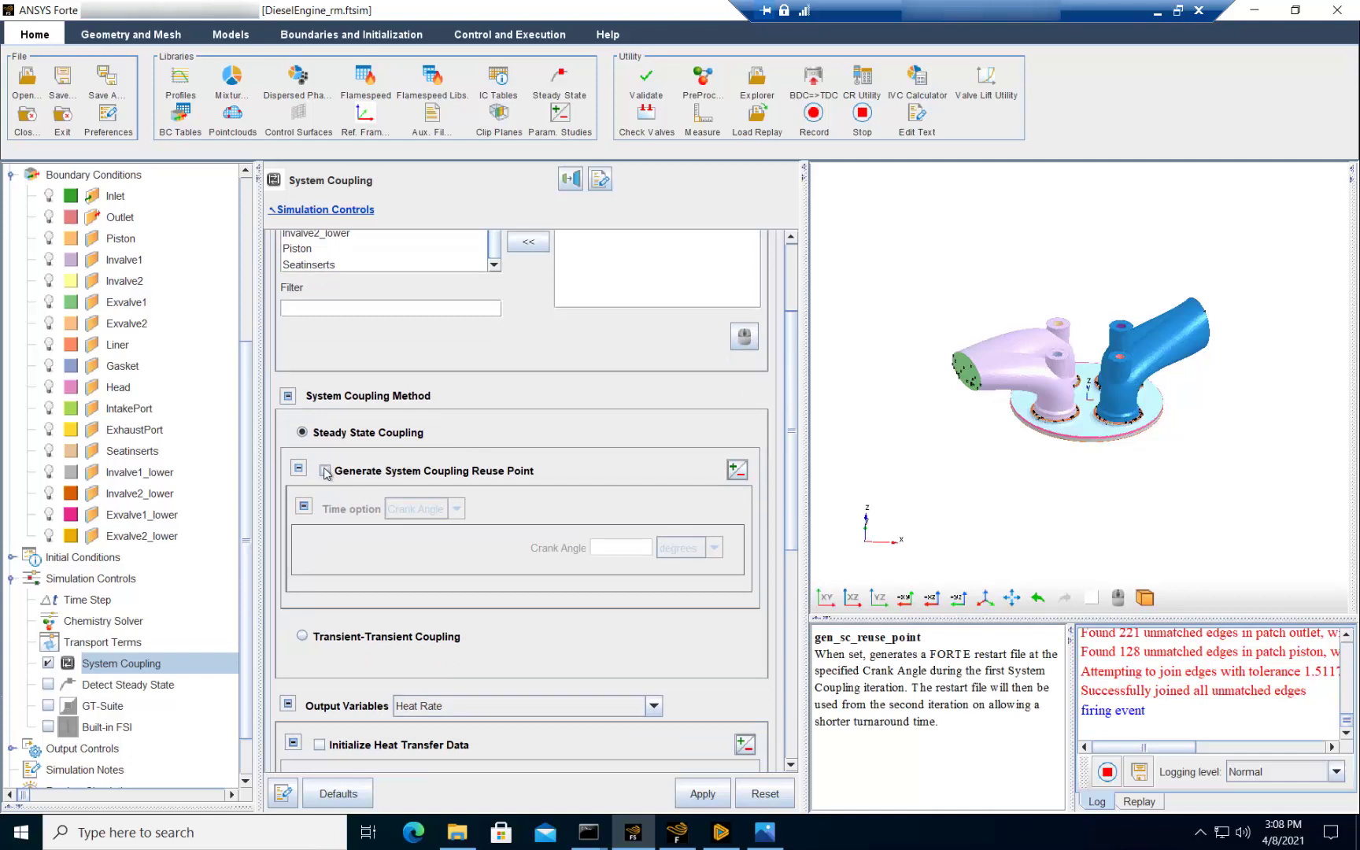
left_click(326, 470)
left_click(622, 549)
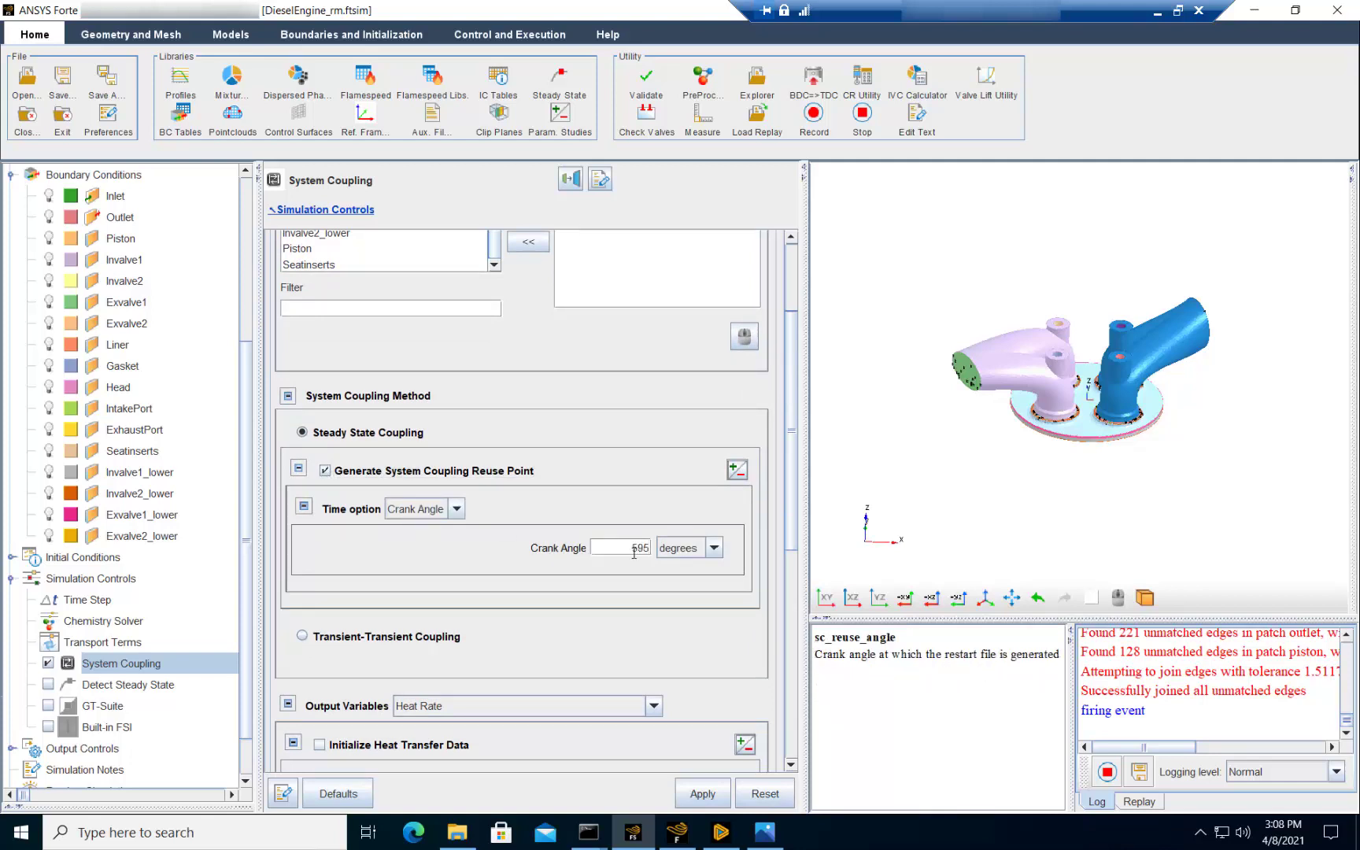
left_click_drag(793, 447, 792, 499)
mouse_move(683, 559)
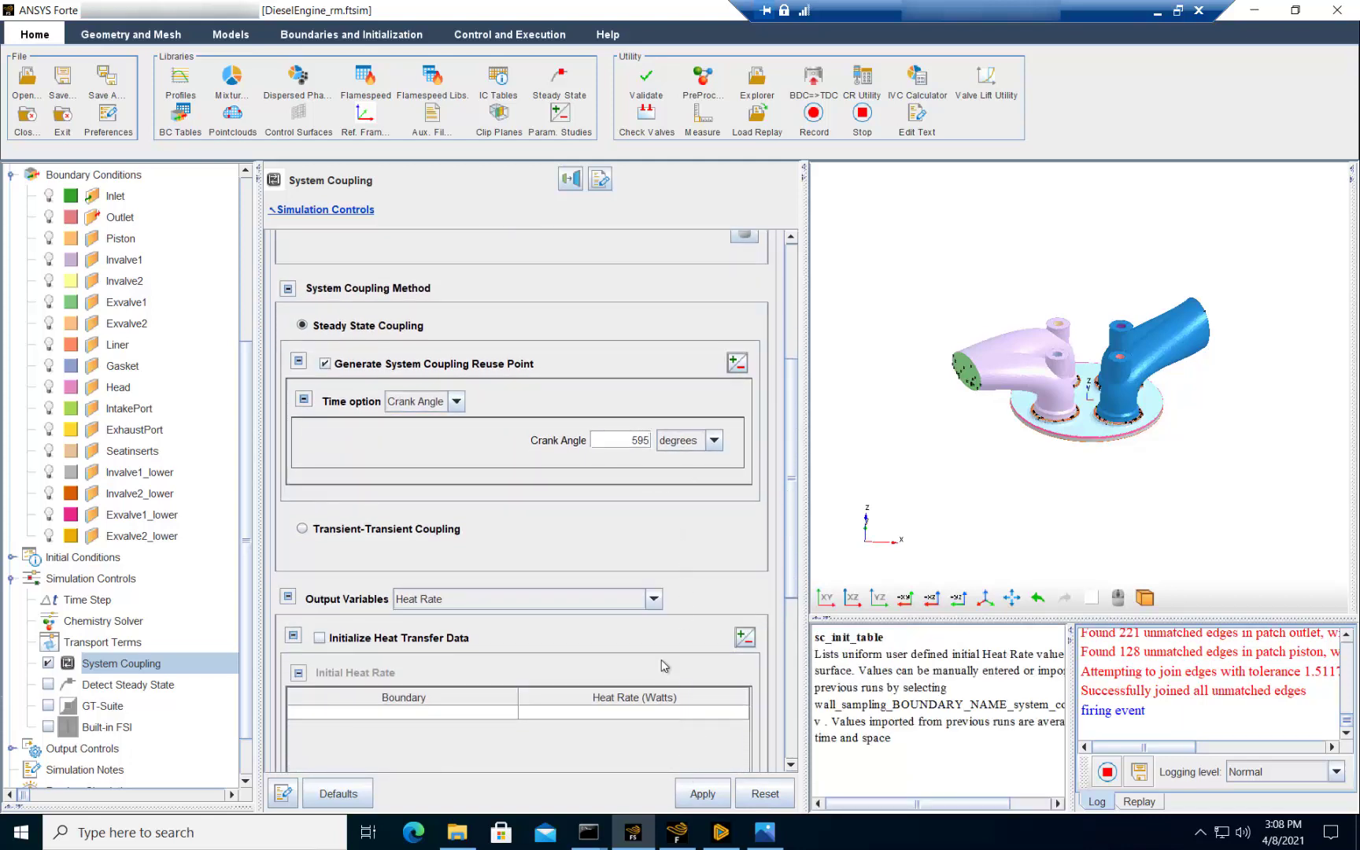
scroll(762, 553, "down", 2)
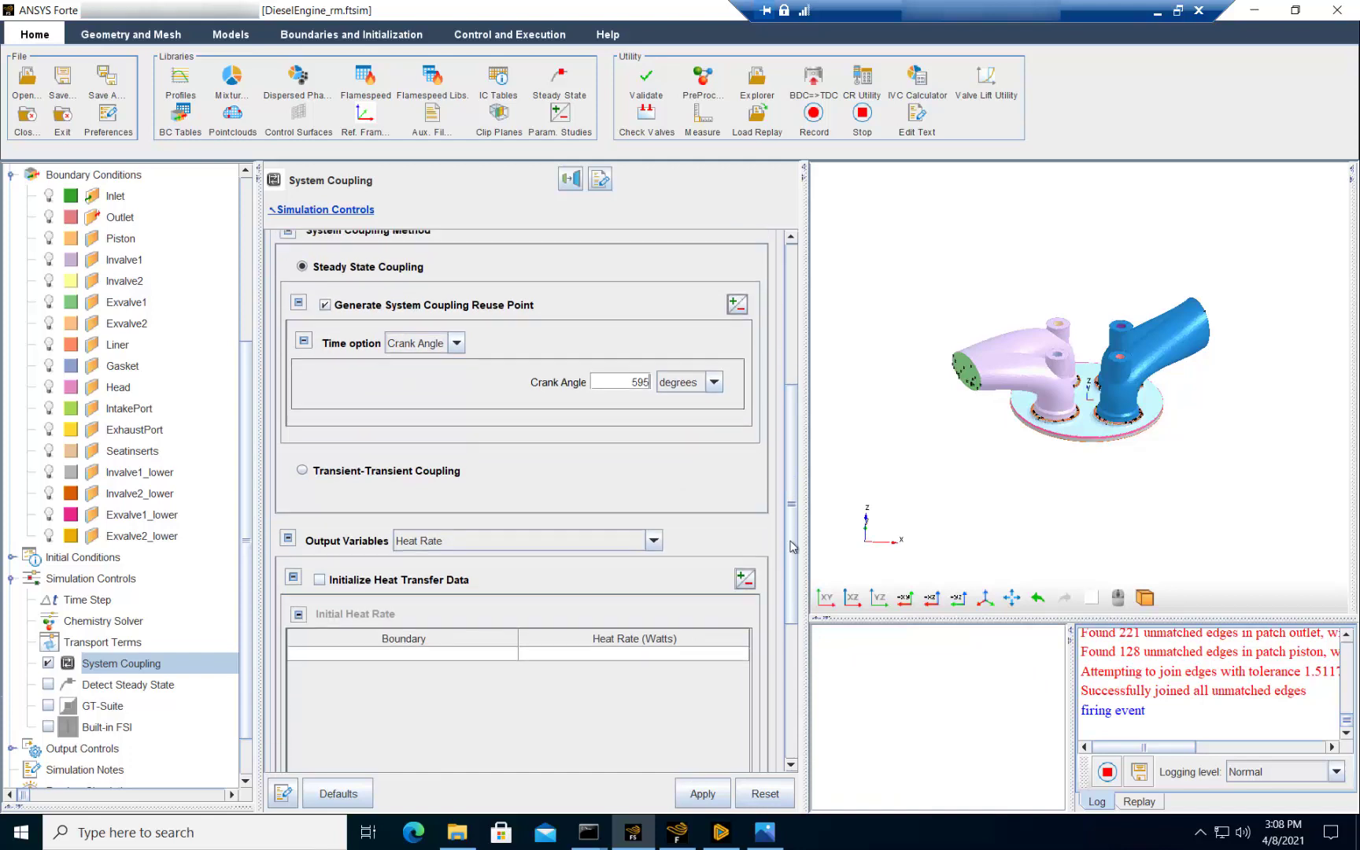
left_click(522, 544)
left_click(513, 560)
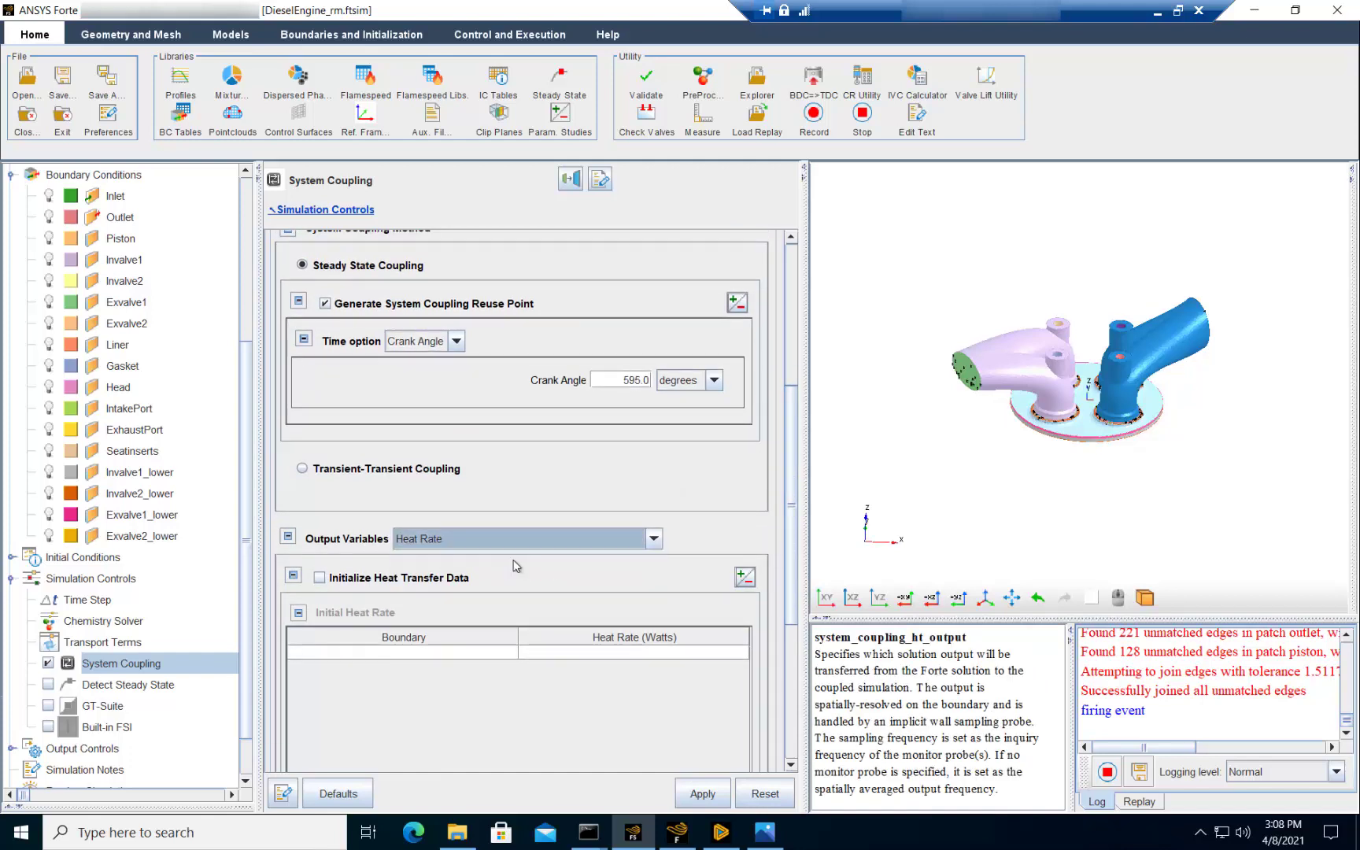
left_click(702, 793)
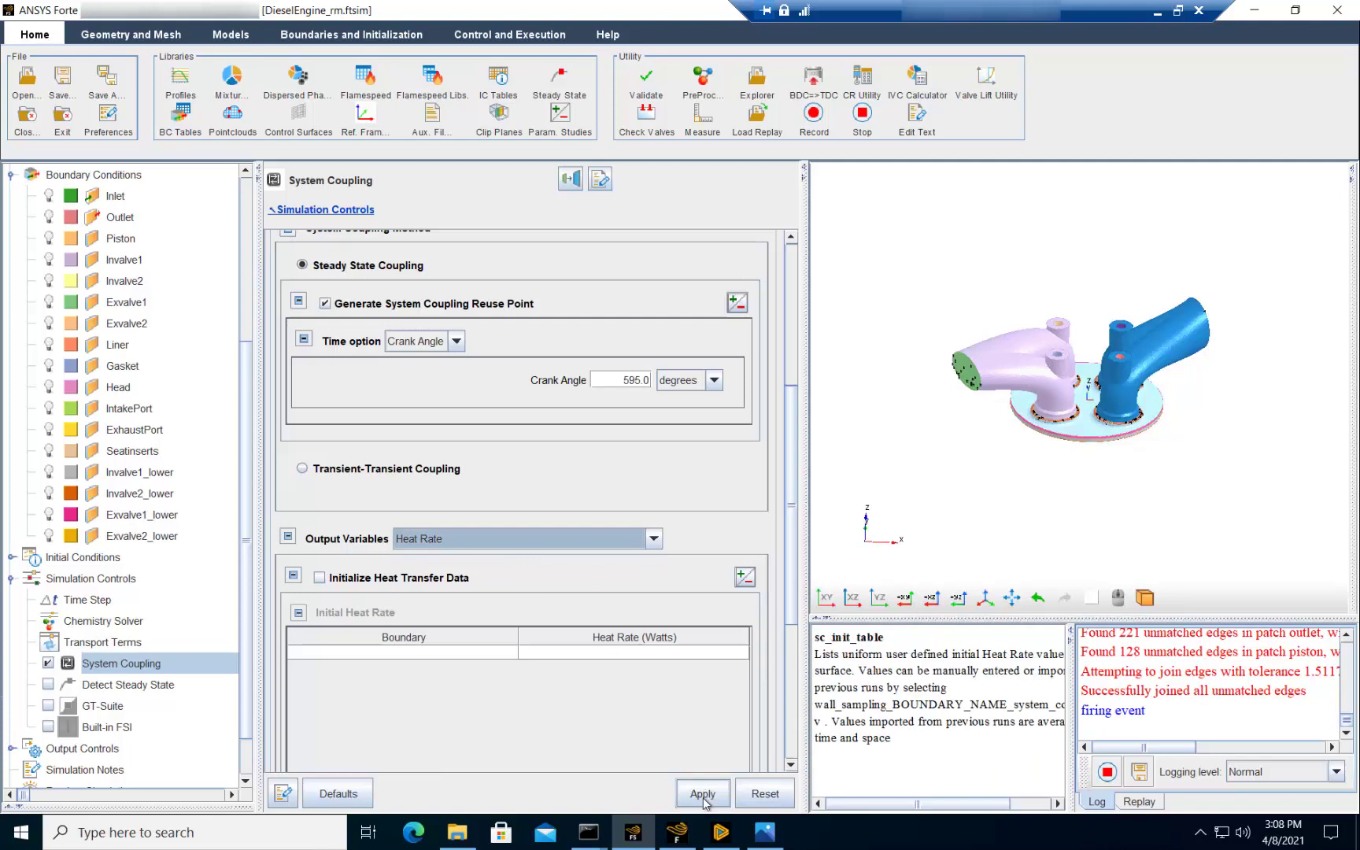
left_click(60, 79)
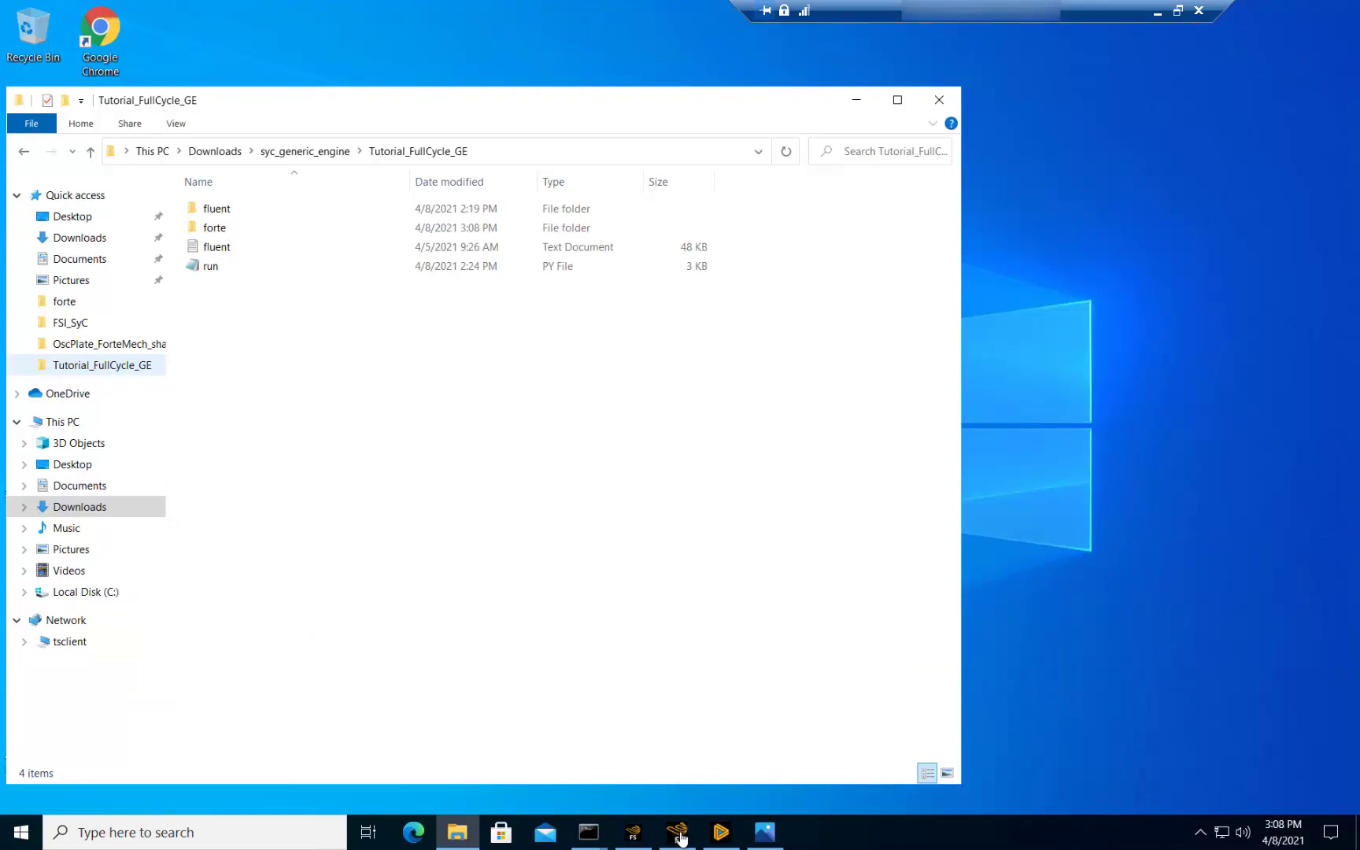
- In the Fluent EngineBlock case, review the fluid and solid materials
left_click(678, 832)
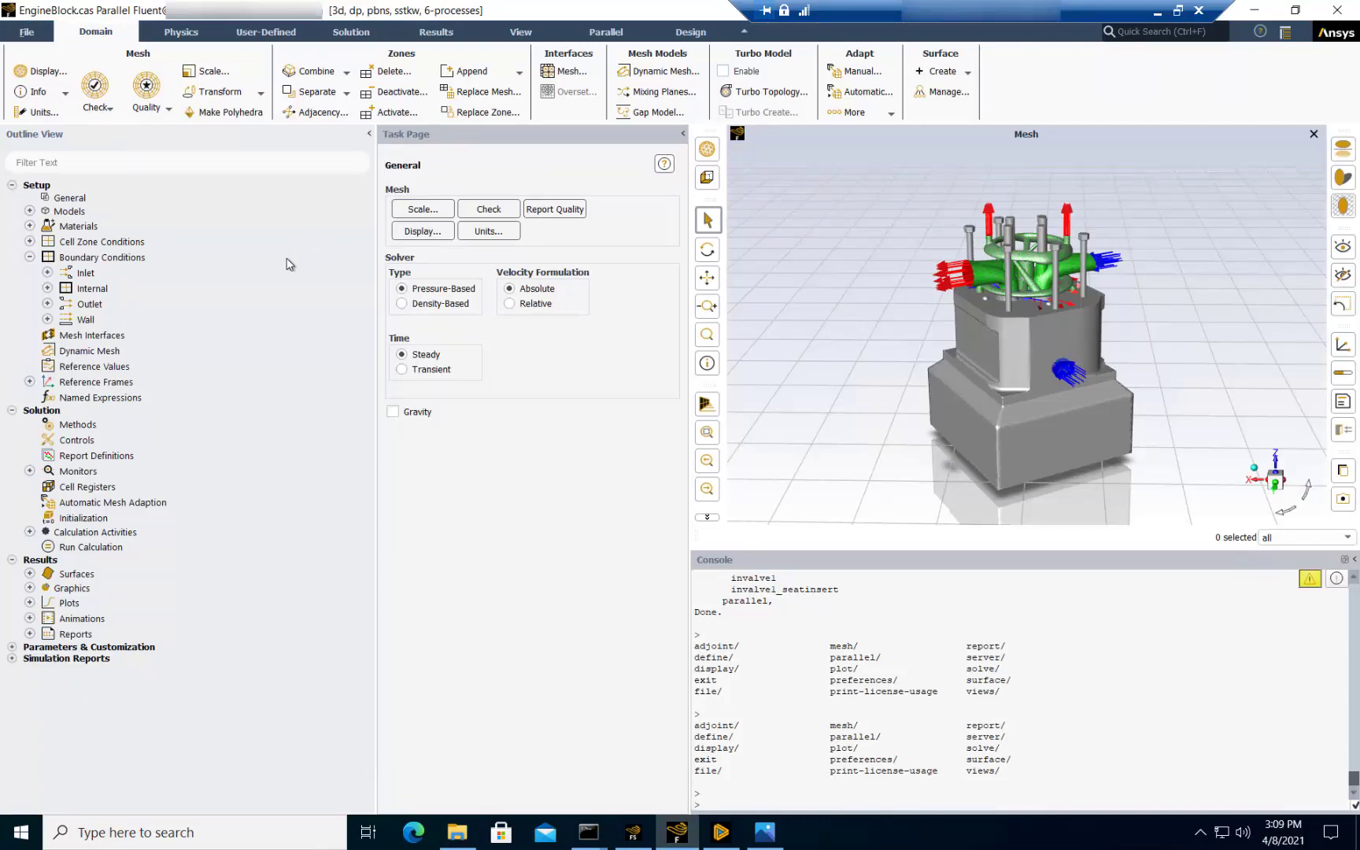
left_click(31, 225)
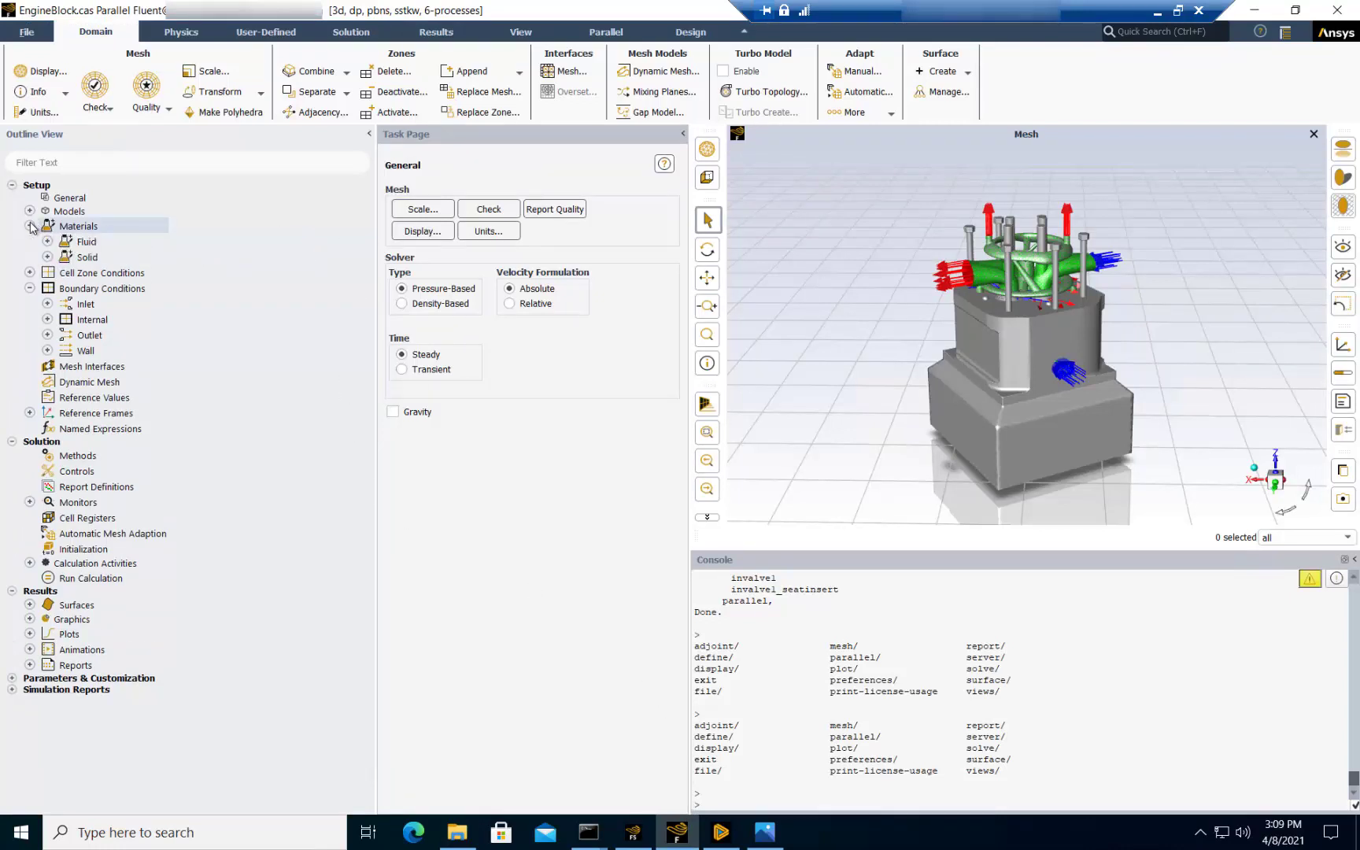
left_click(47, 242)
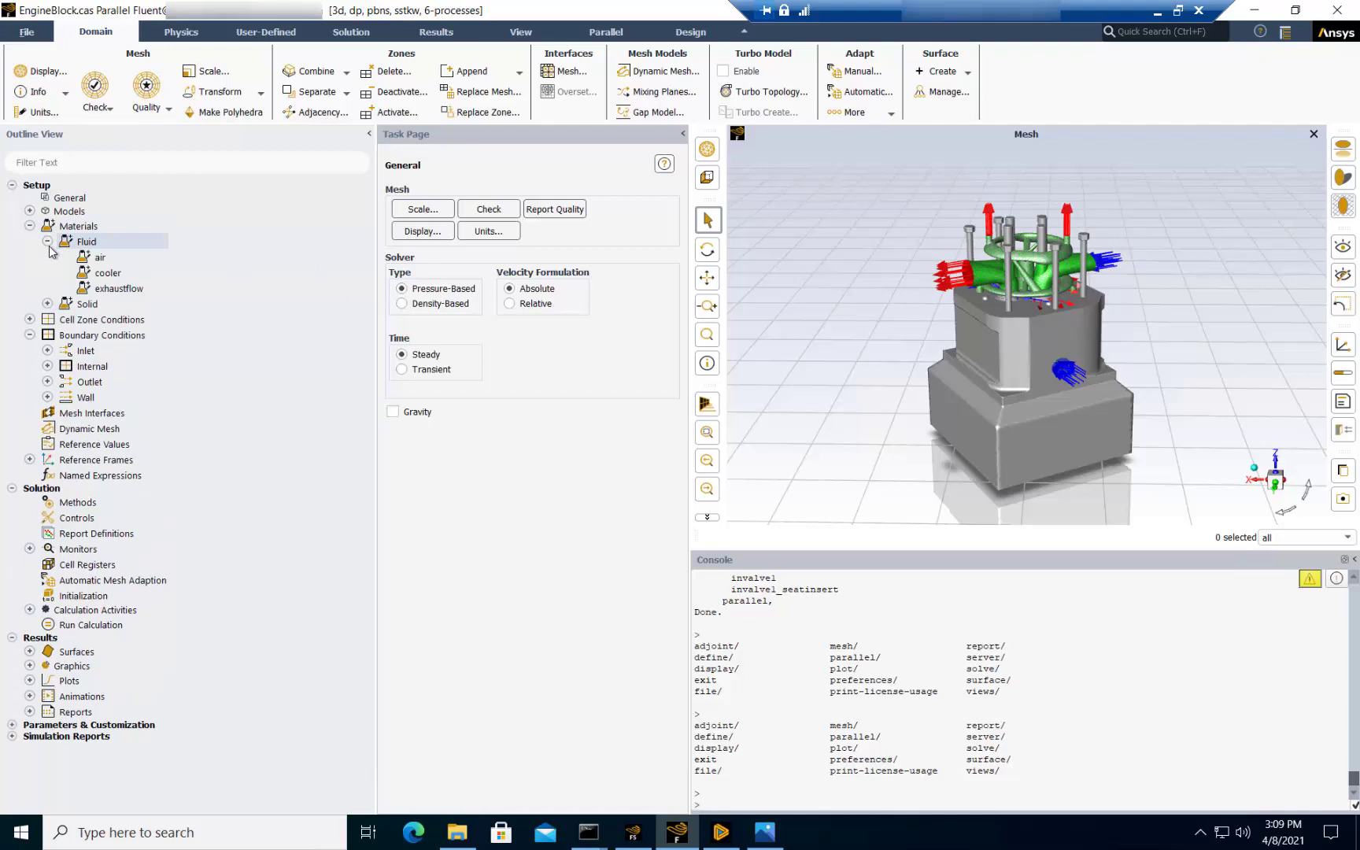
left_click(48, 304)
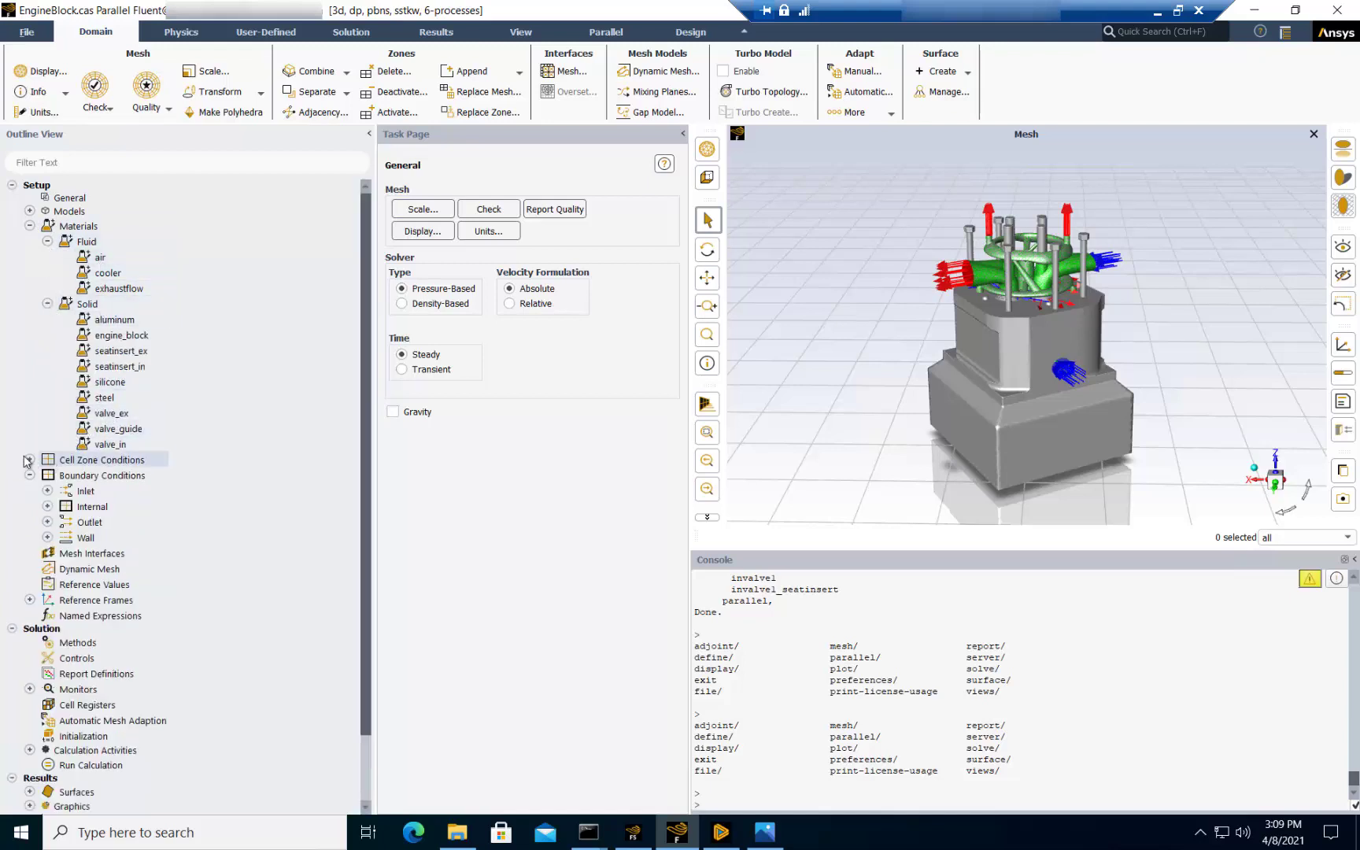
left_click(29, 227)
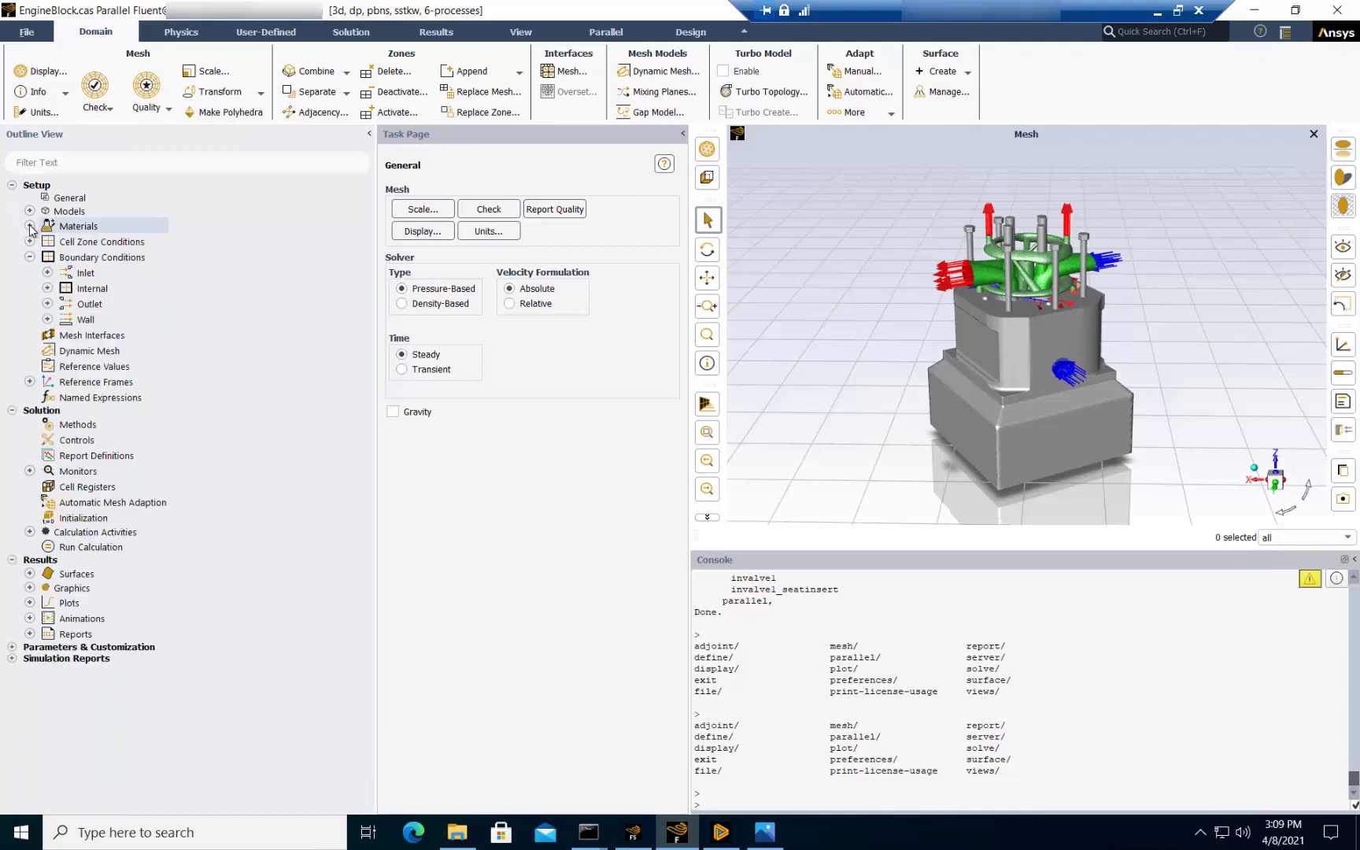
- List the fluid and solid cell zones, then the wall boundary zones
left_click(29, 241)
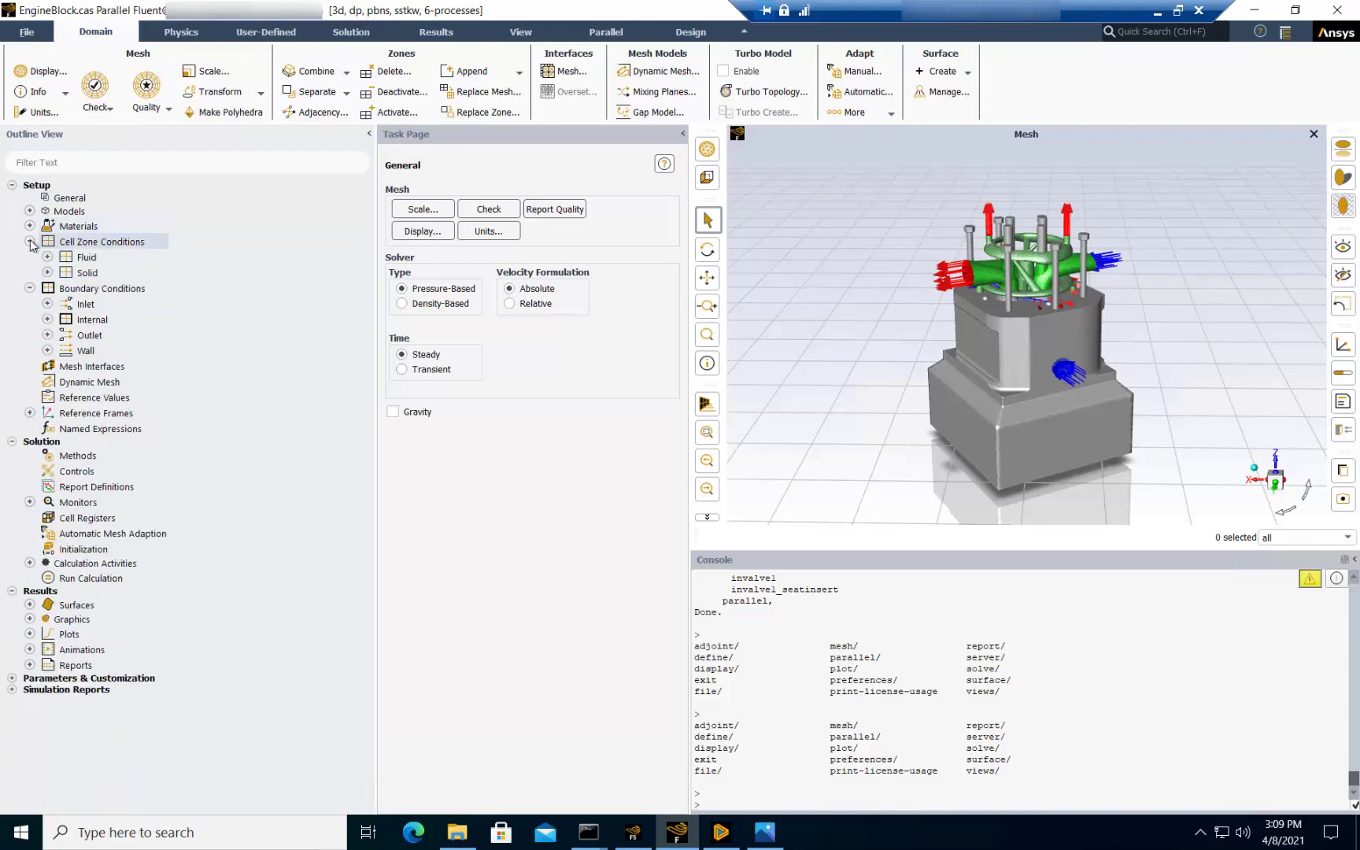
left_click(48, 257)
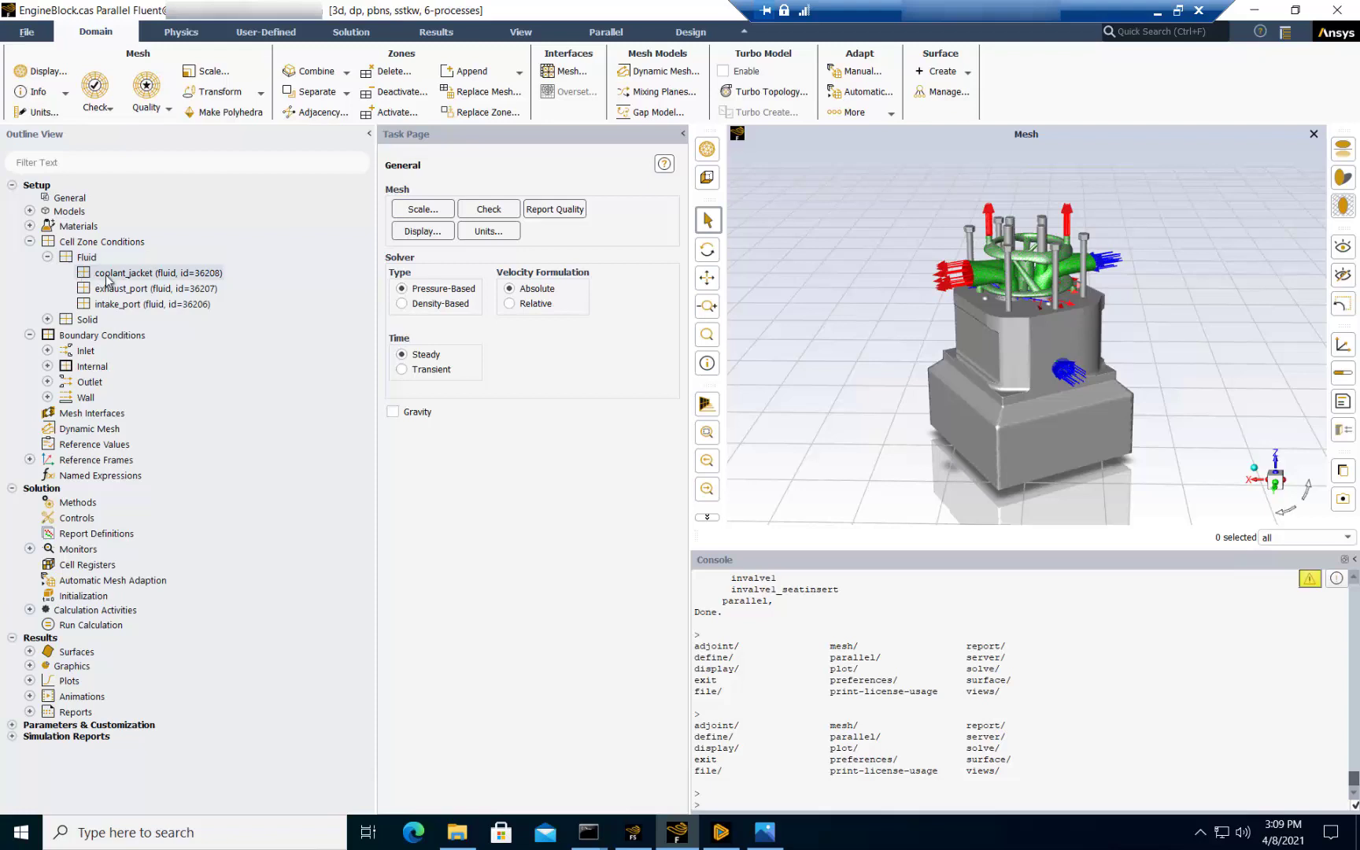
left_click(47, 319)
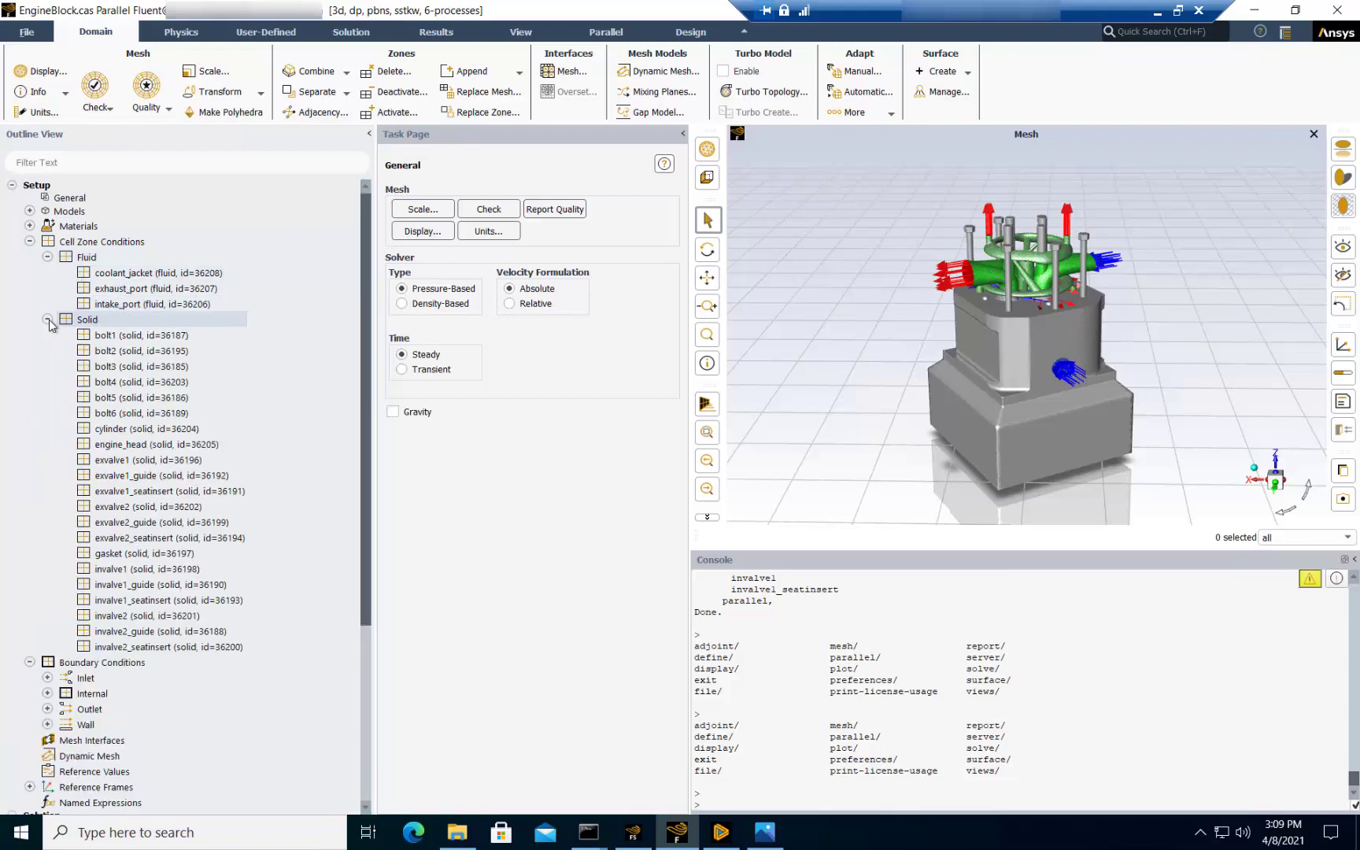
left_click(29, 242)
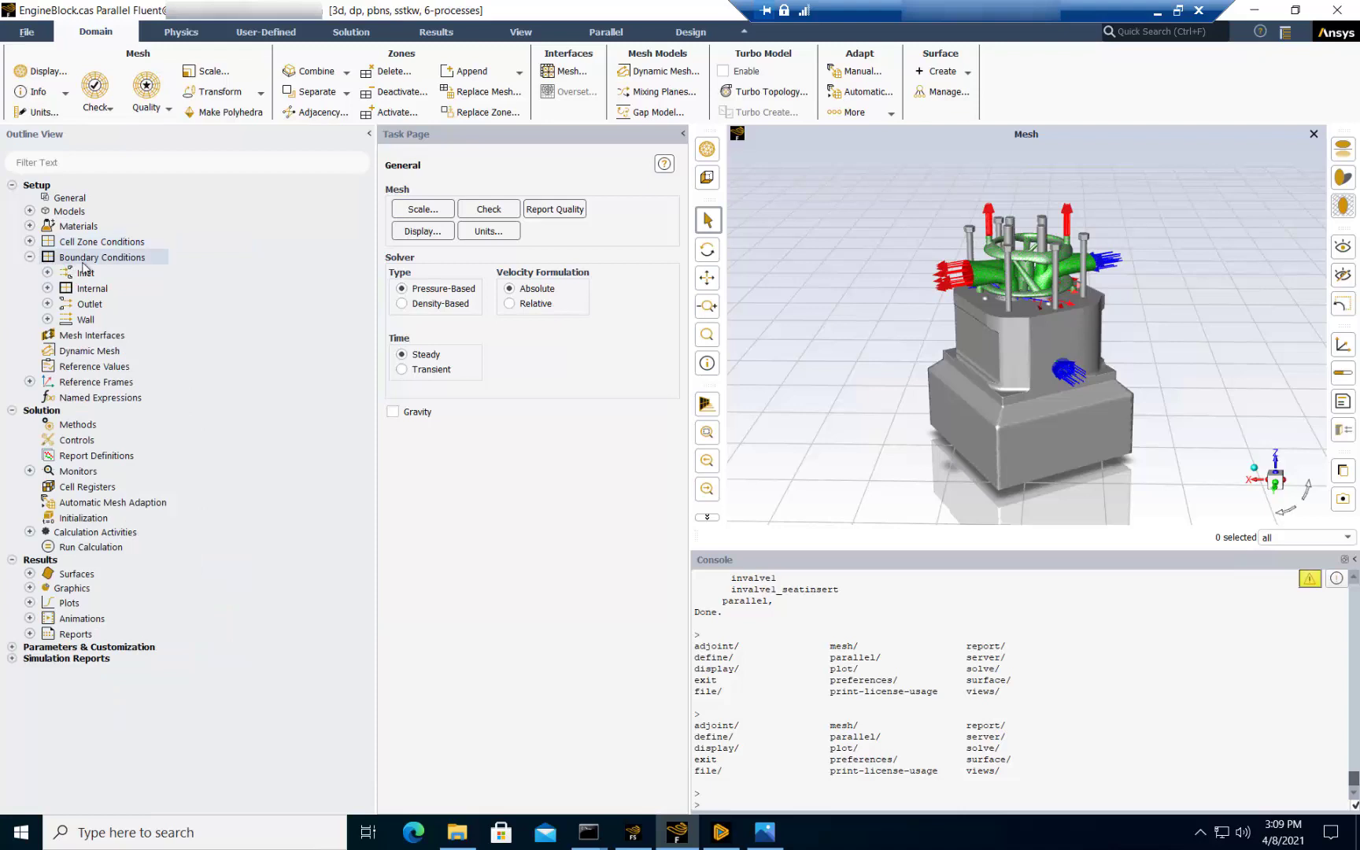
left_click(47, 320)
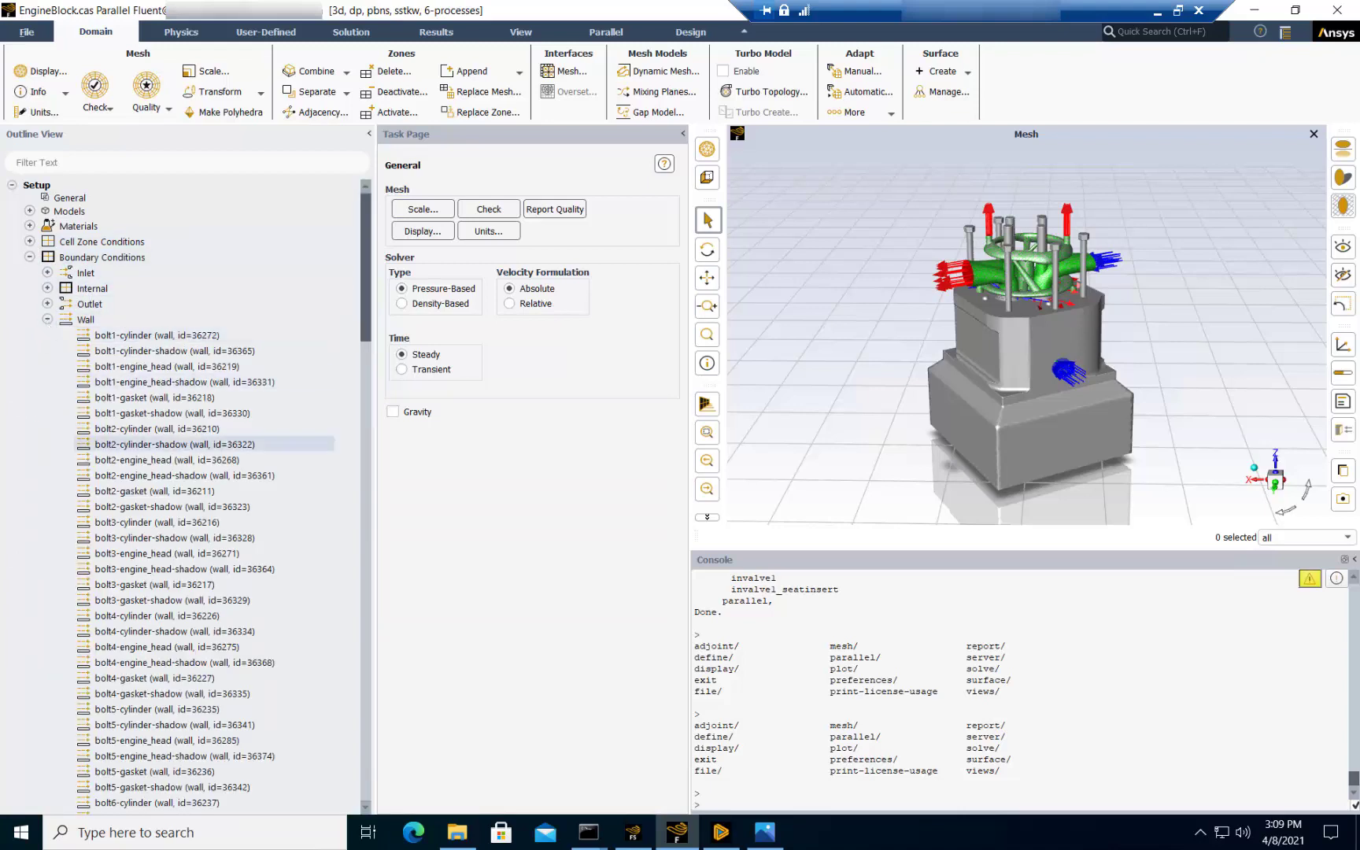
- Filter the tree by 'engine' and check the enginehead wall's thermal System Coupling settings
left_click(189, 162)
type("engine")
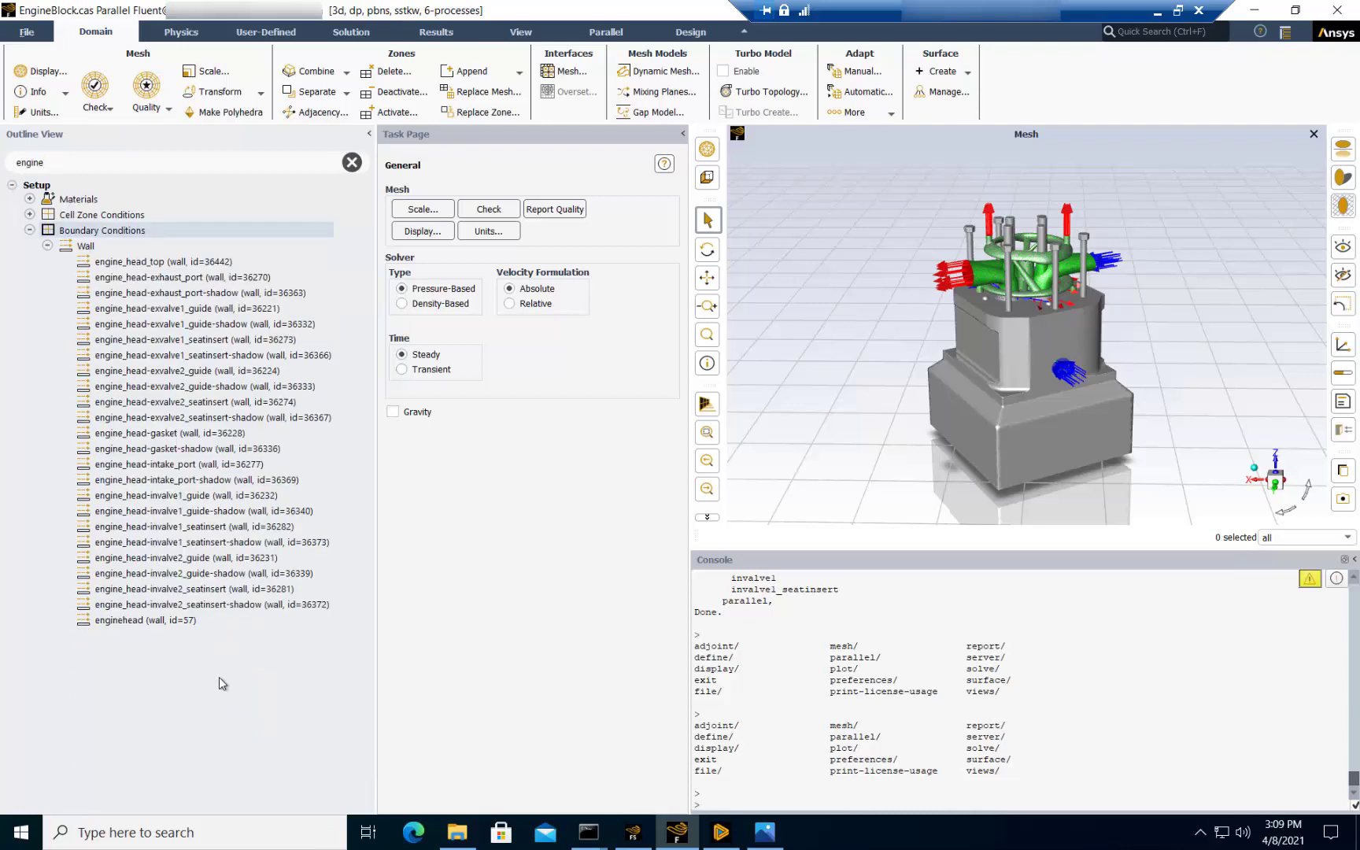
double_click(114, 621)
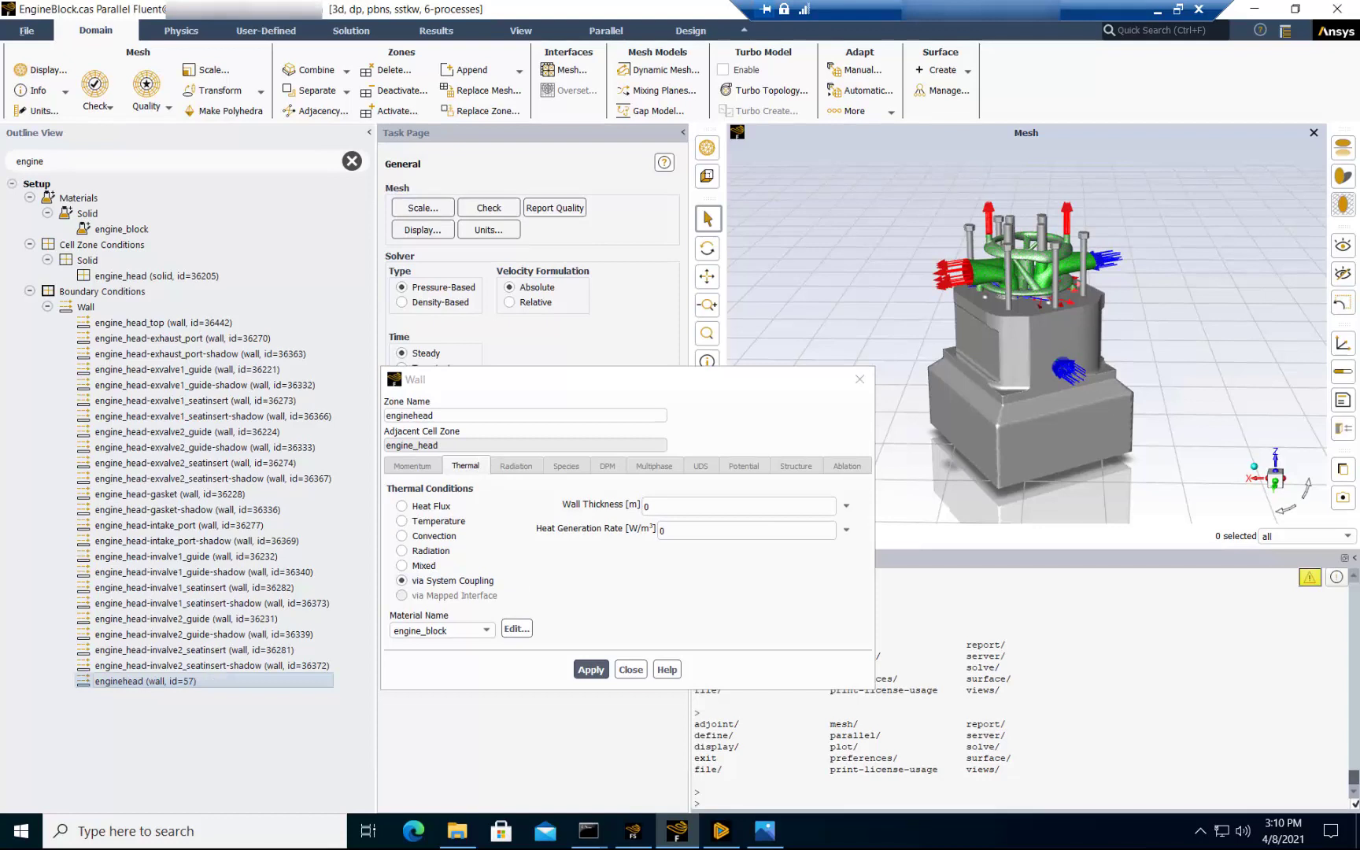
left_click(634, 671)
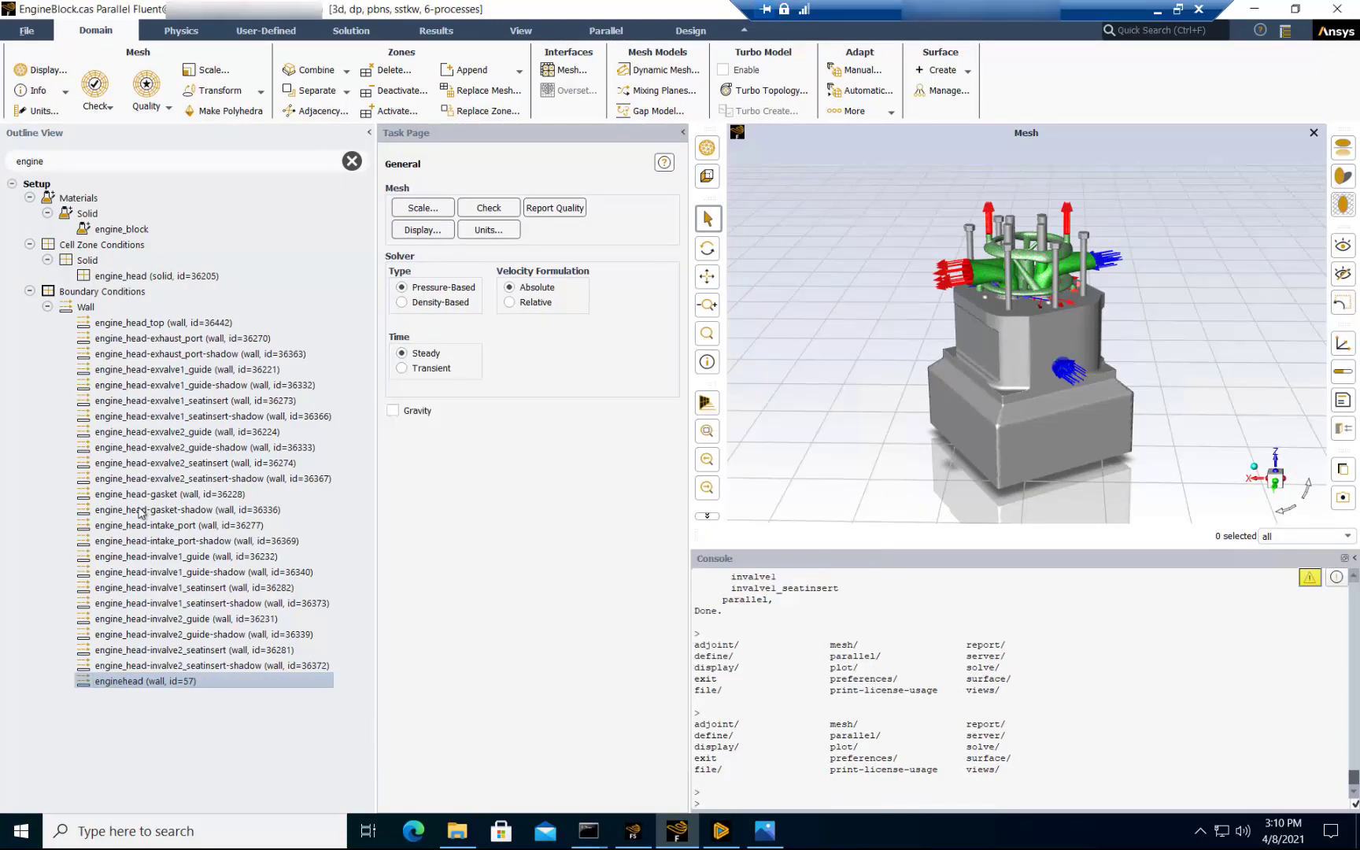
- Write a System Coupling SCP file from Fluent, entering a name beginning 'flu'
left_click(27, 34)
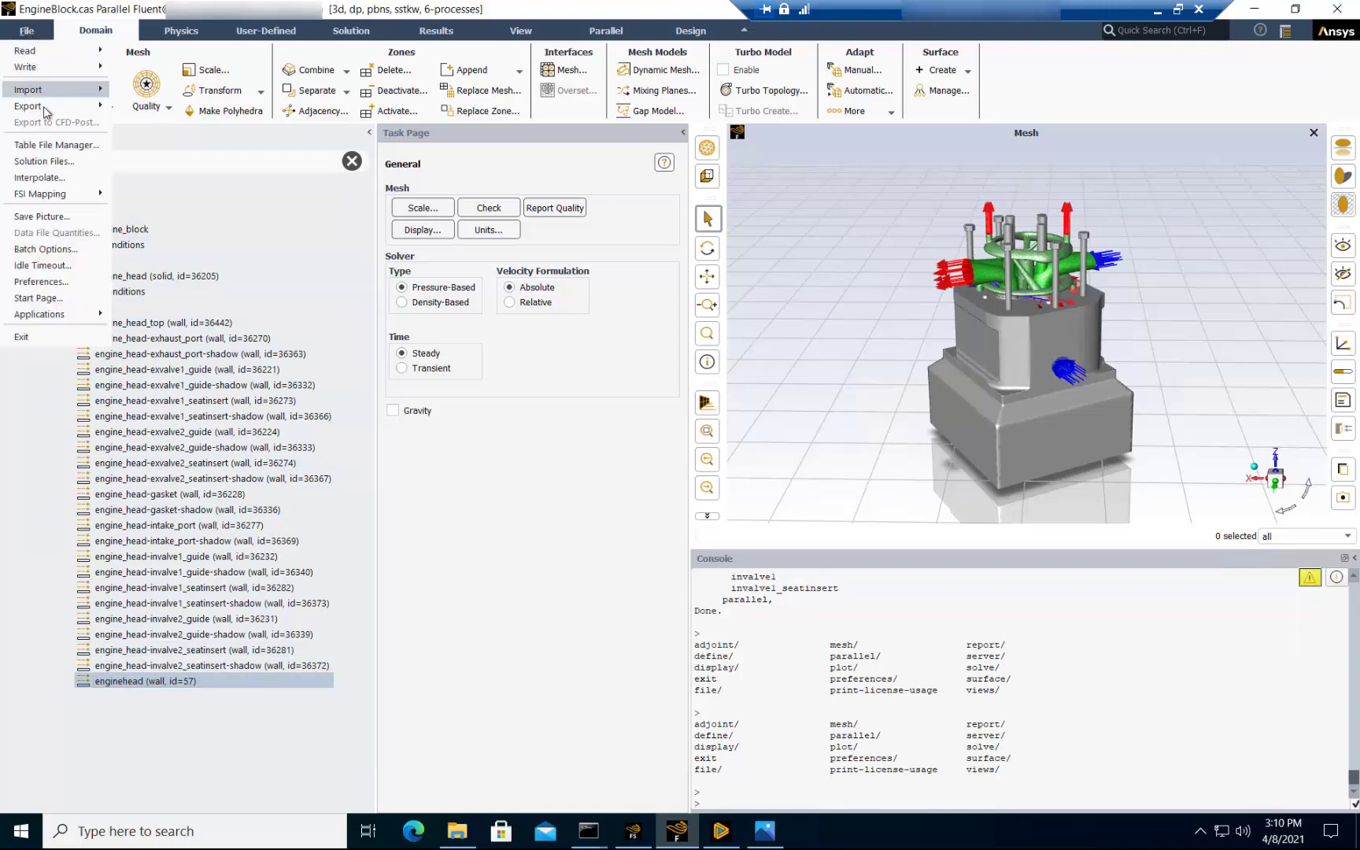
mouse_move(45, 112)
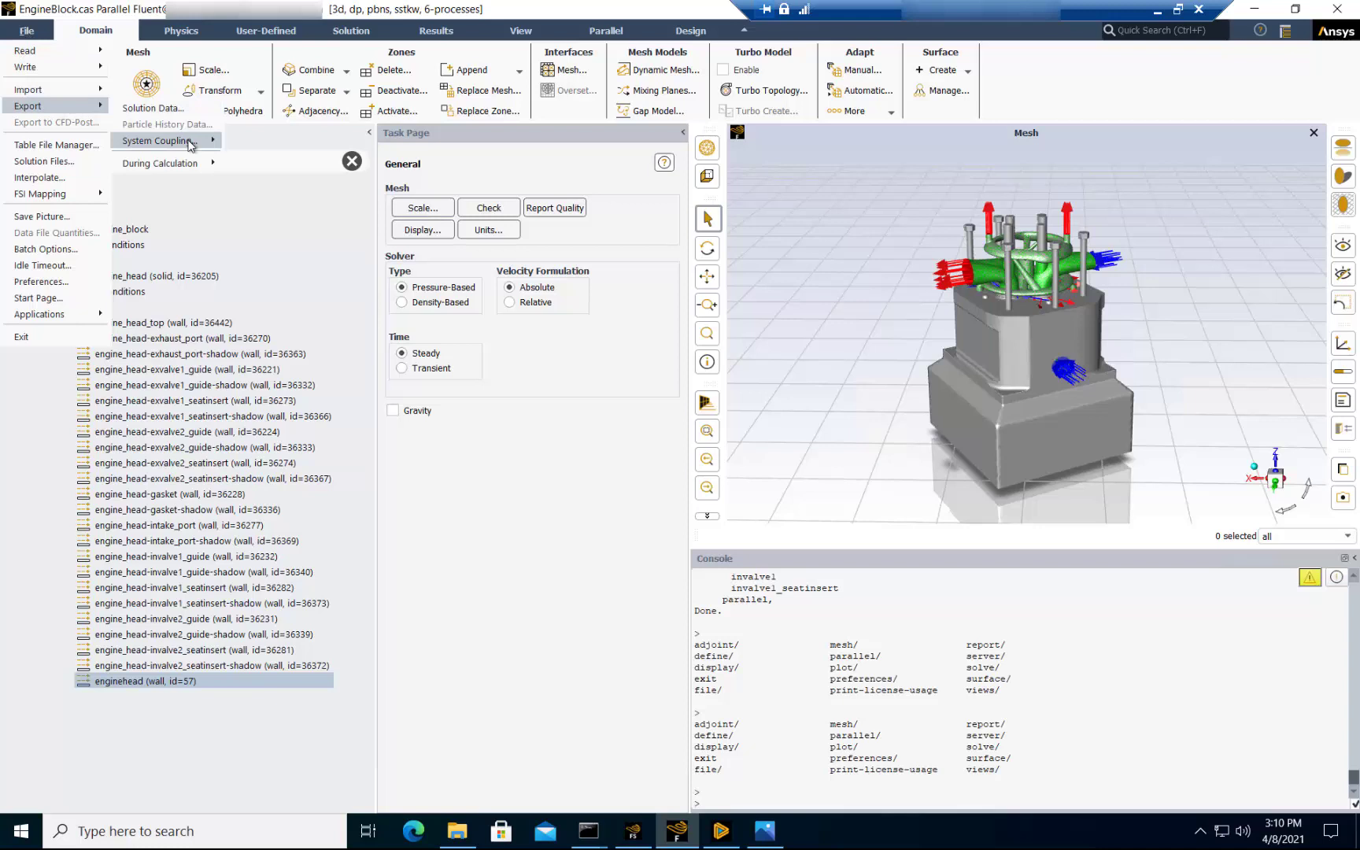
mouse_move(195, 144)
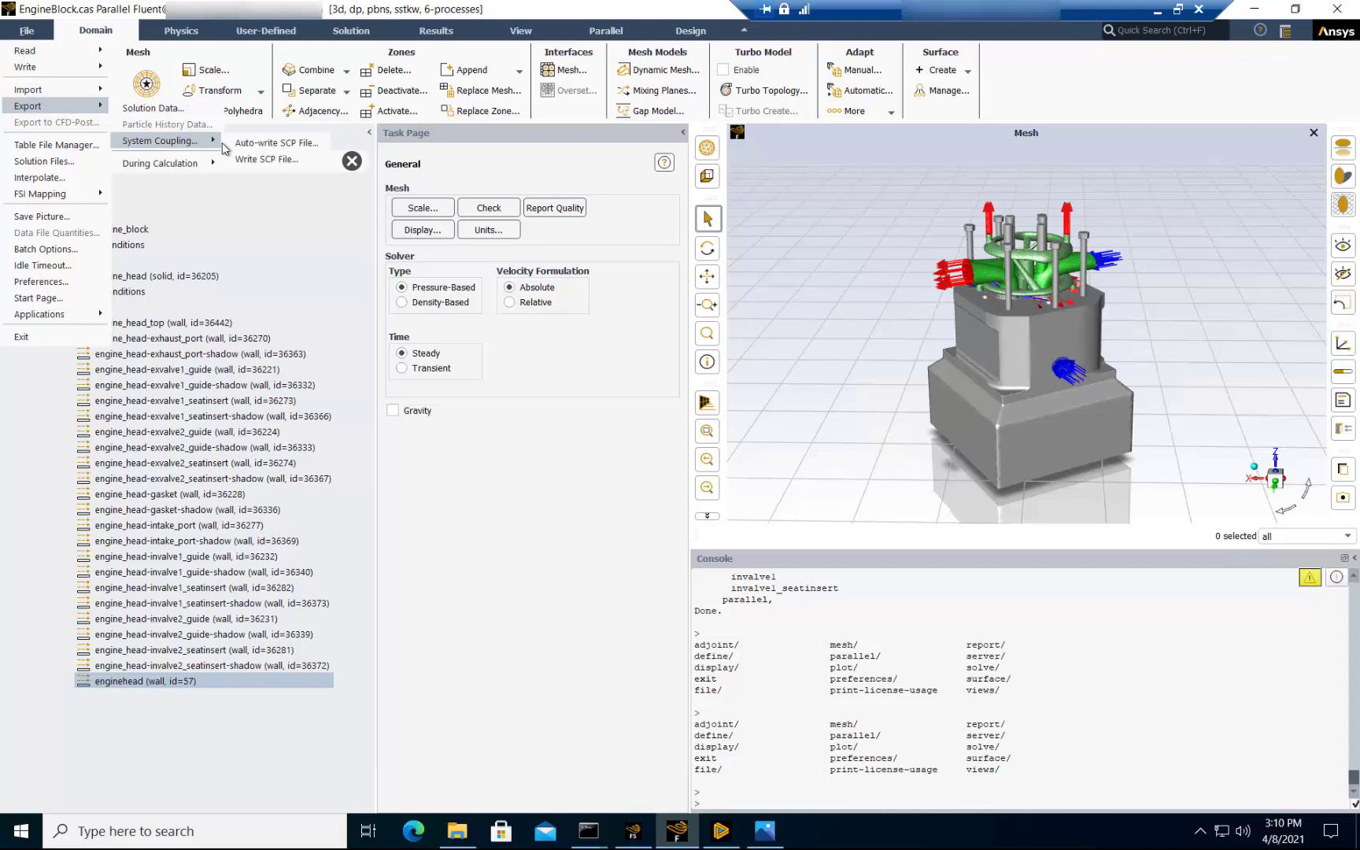
left_click(267, 159)
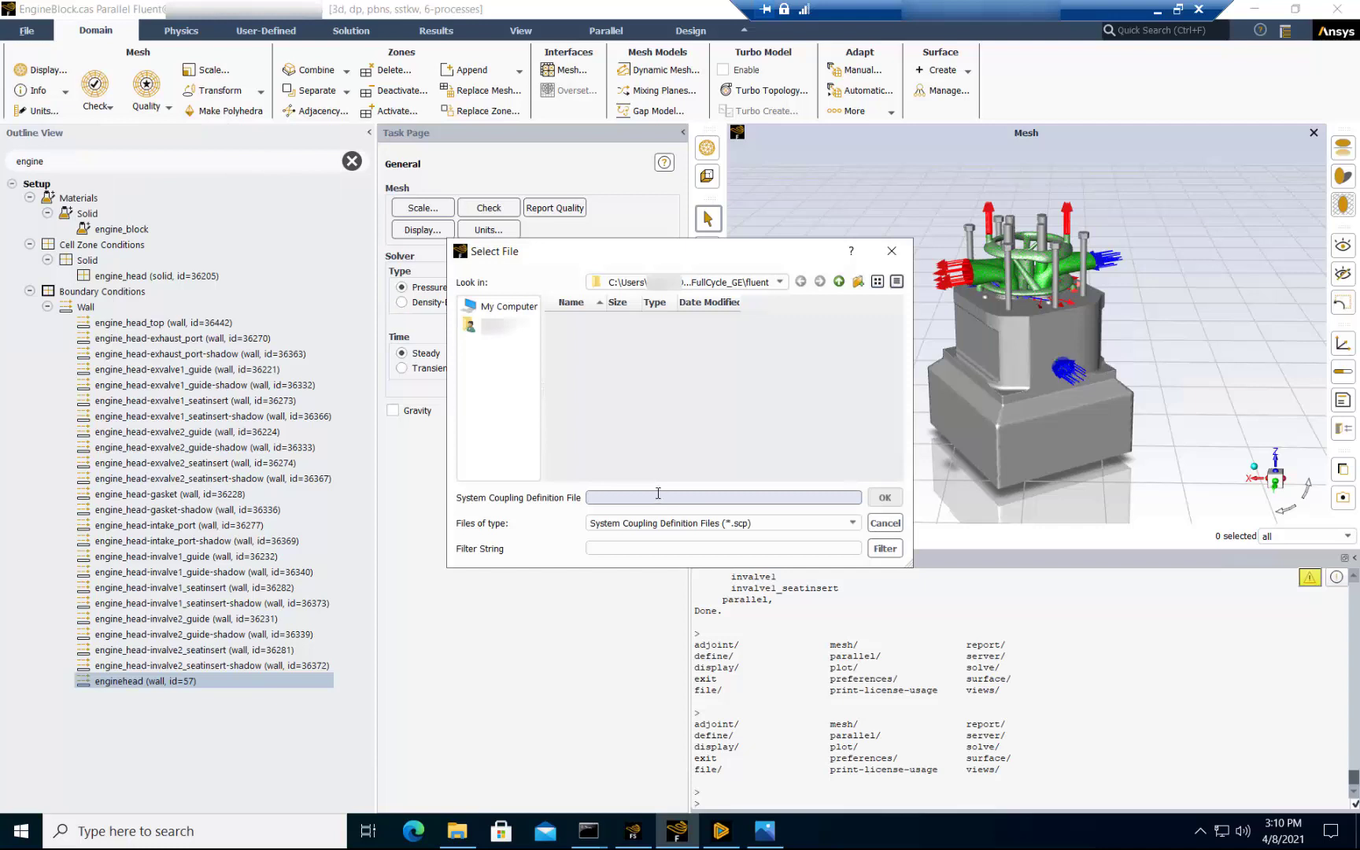
left_click(658, 496)
type("flu")
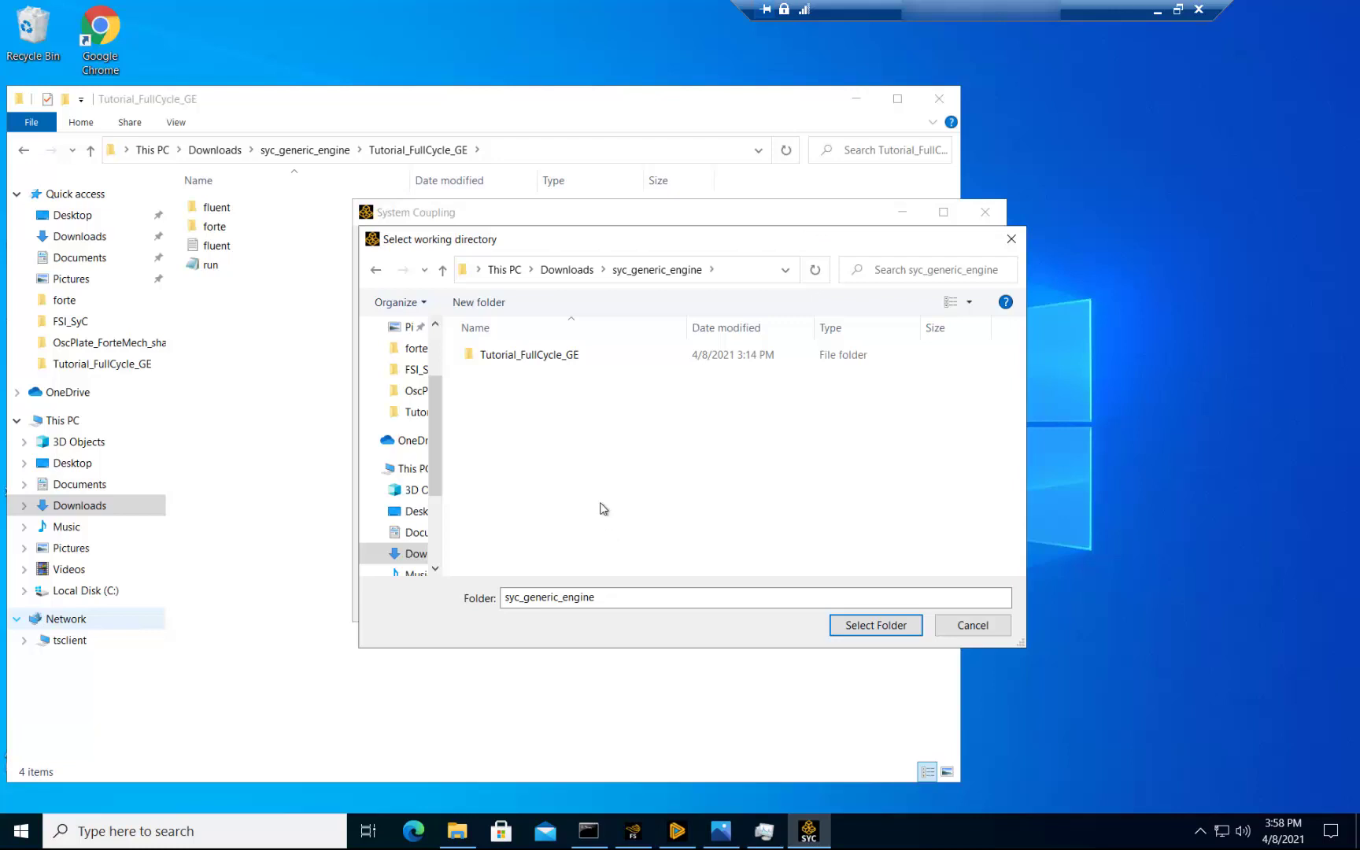
- Use Tutorial_FullCycle_GE as the working directory and run the run setup script
double_click(551, 356)
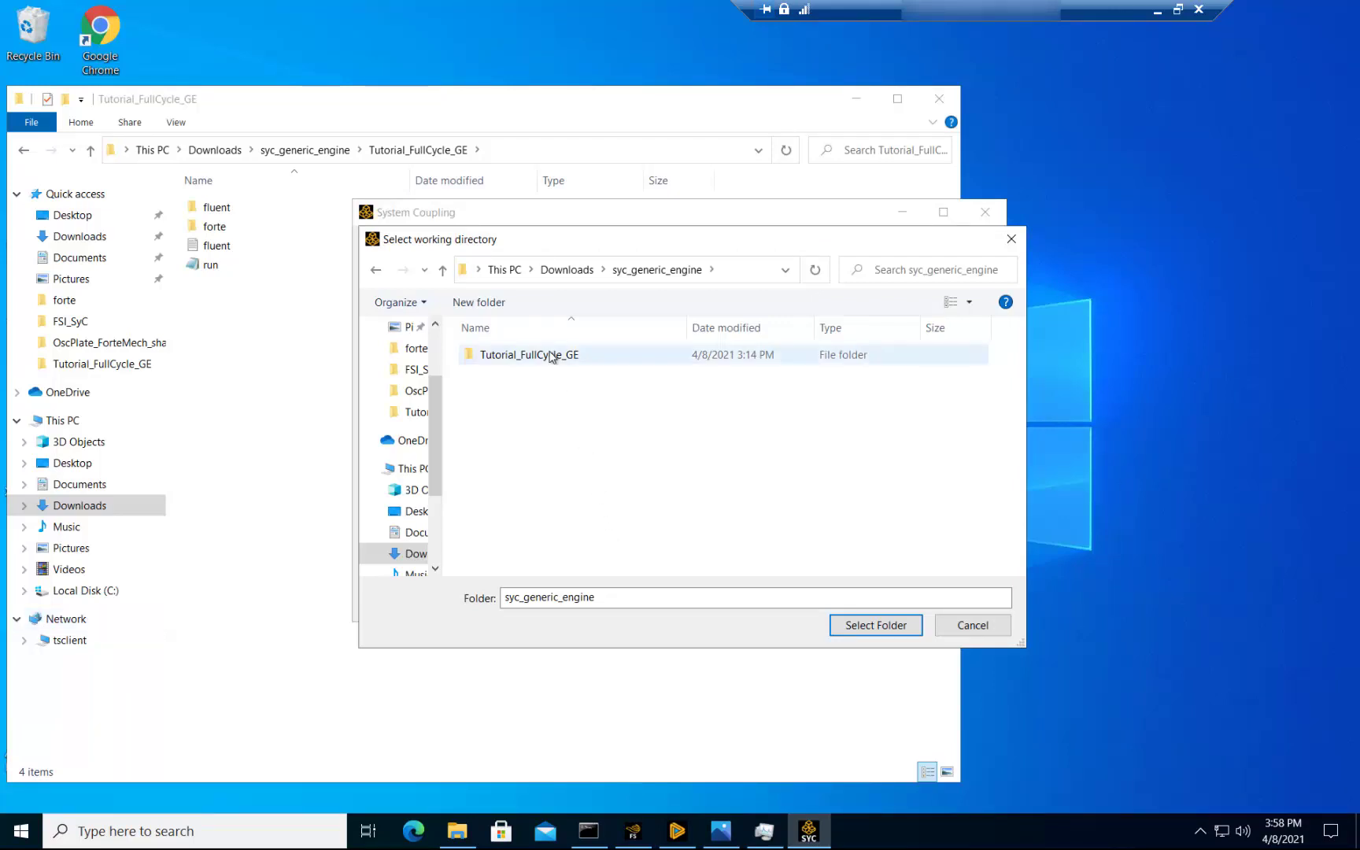
left_click(876, 625)
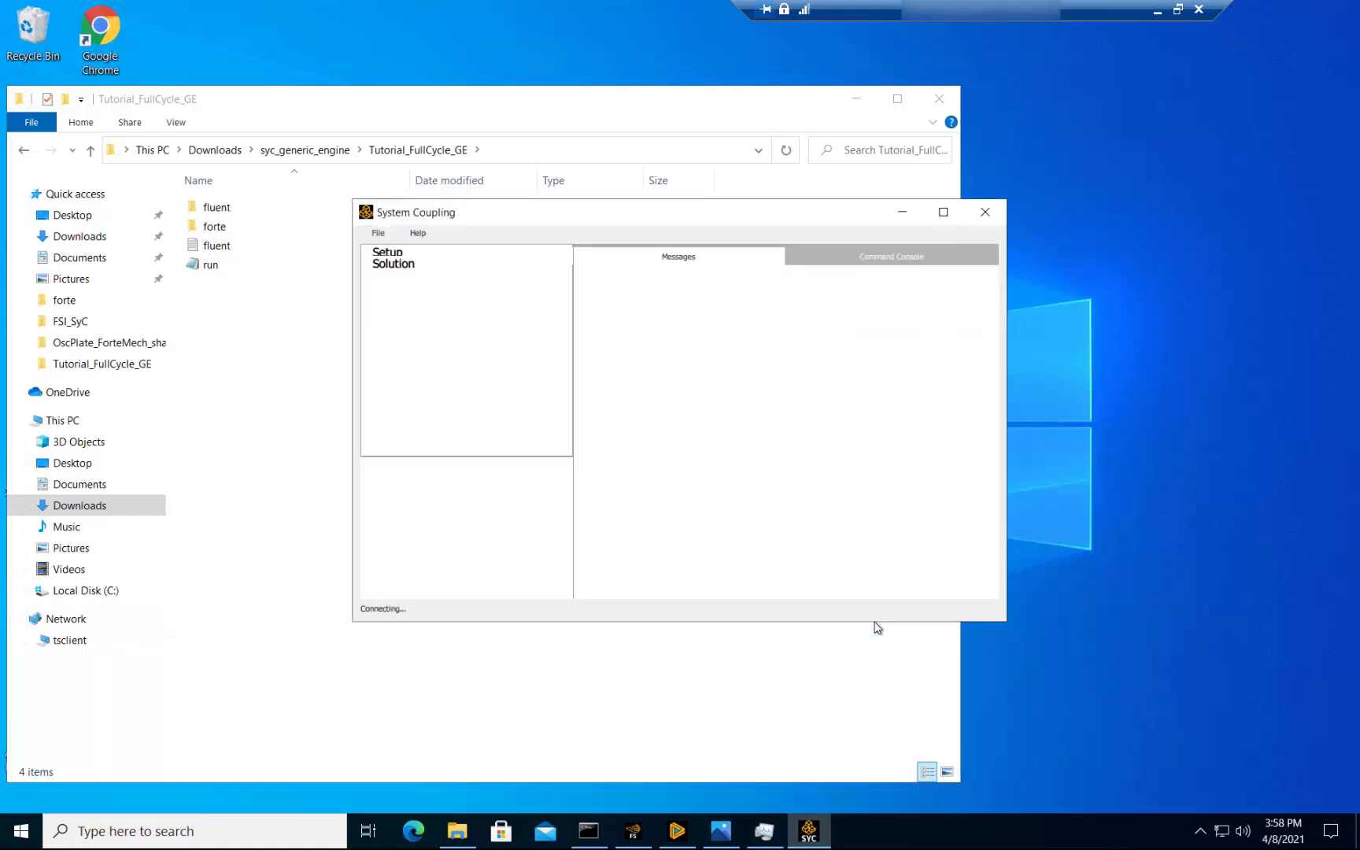
left_click(377, 234)
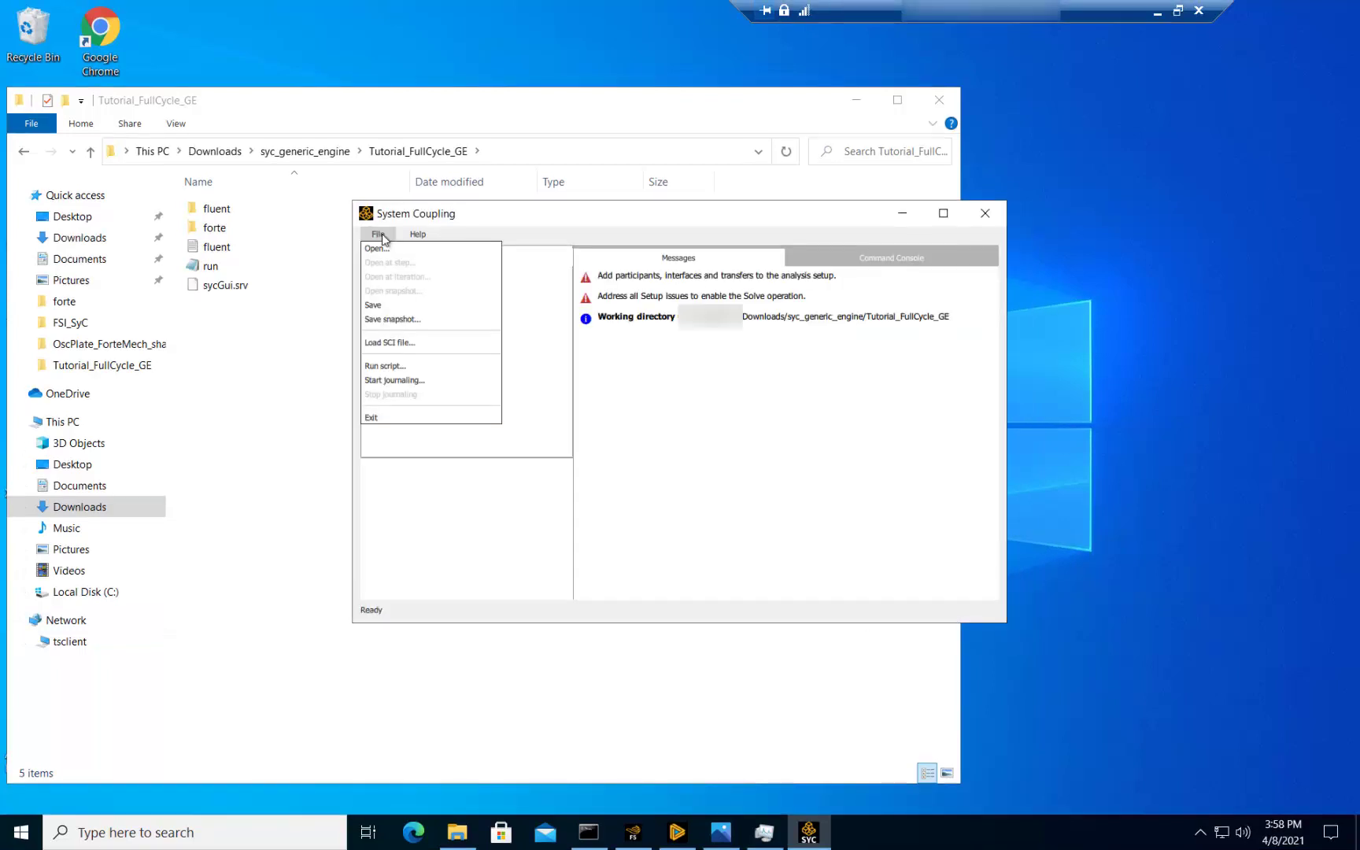
left_click(380, 367)
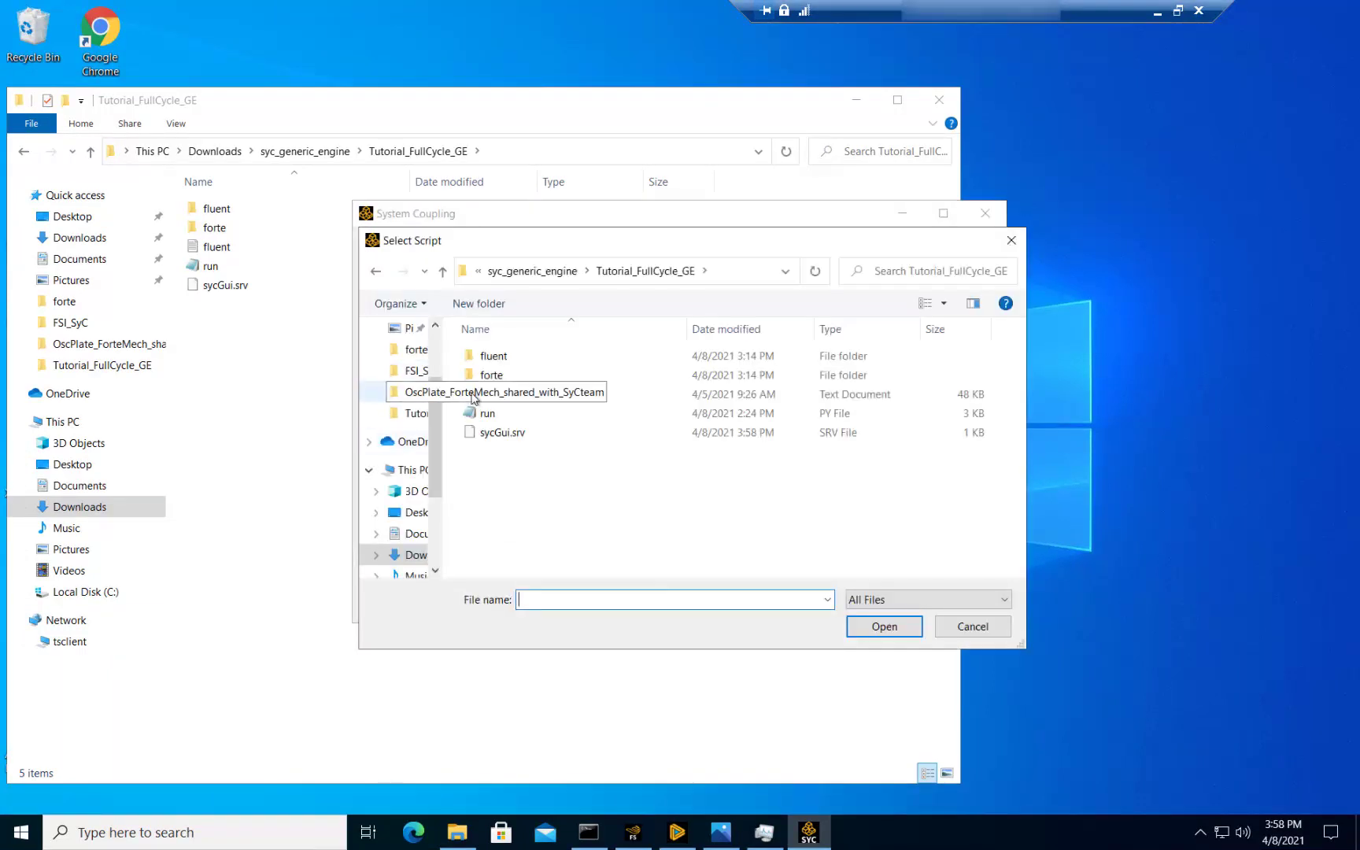
left_click(497, 417)
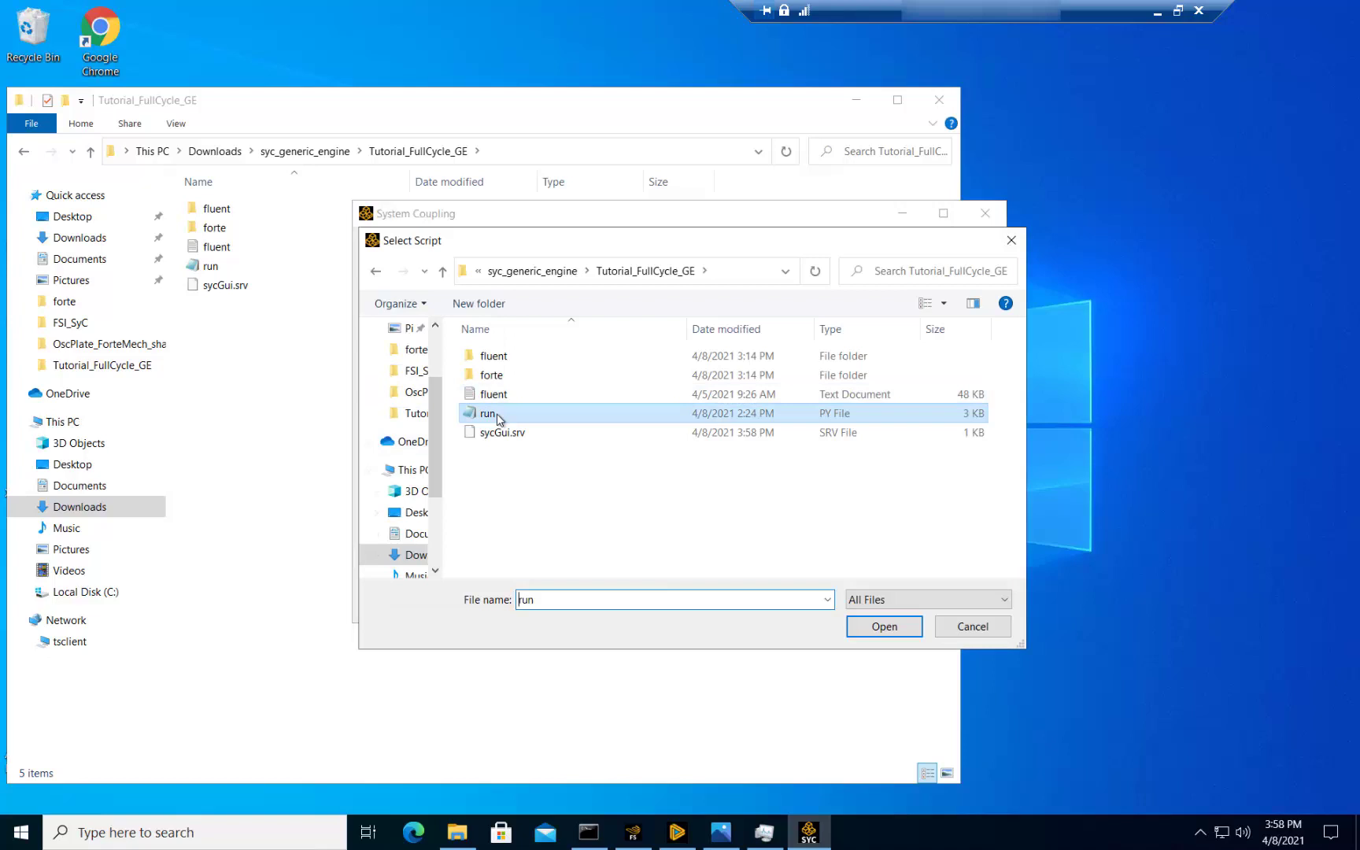
left_click(913, 635)
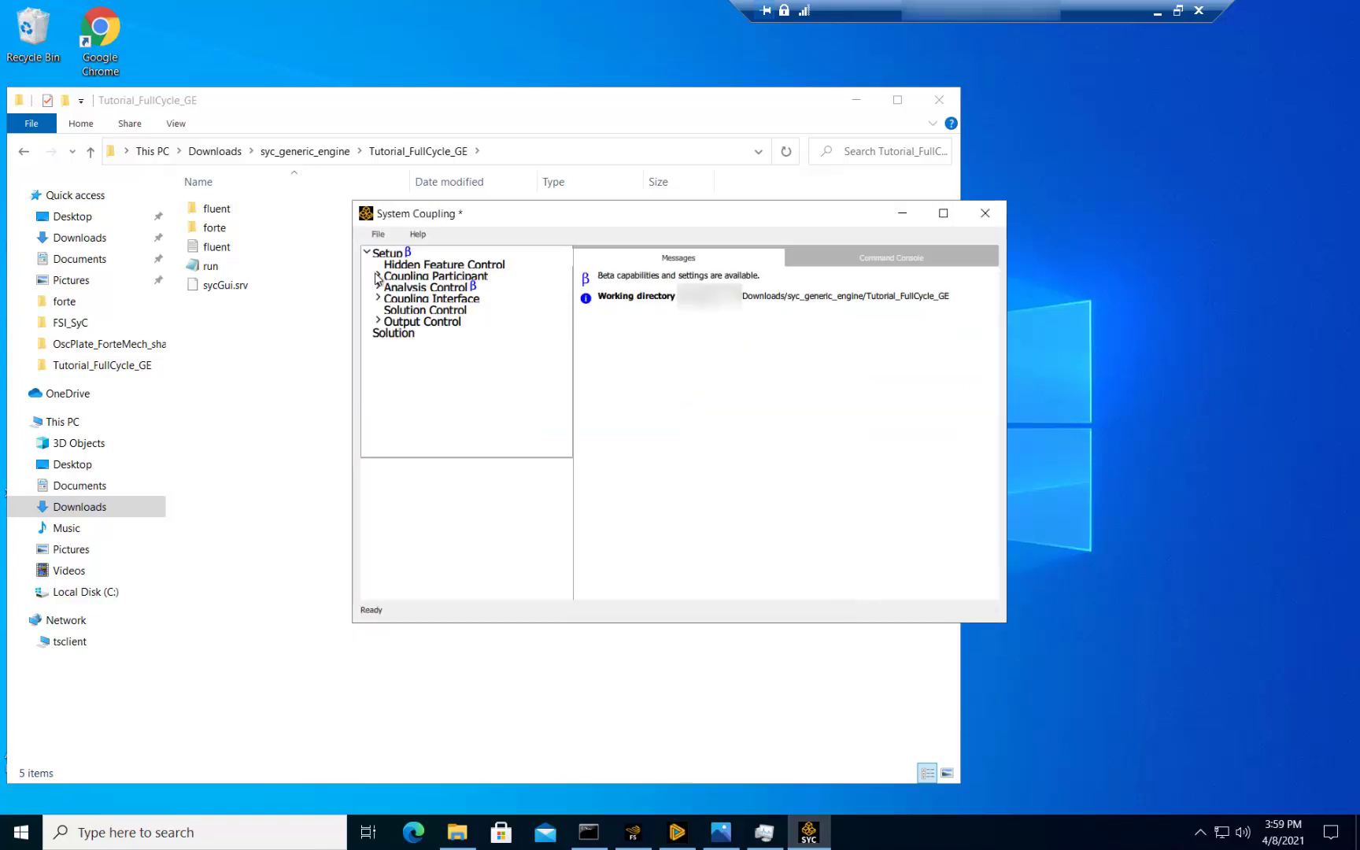
- Review participants, analysis control, interfaces, solution and output controls, then solve the coupled run
left_click(378, 277)
left_click(378, 310)
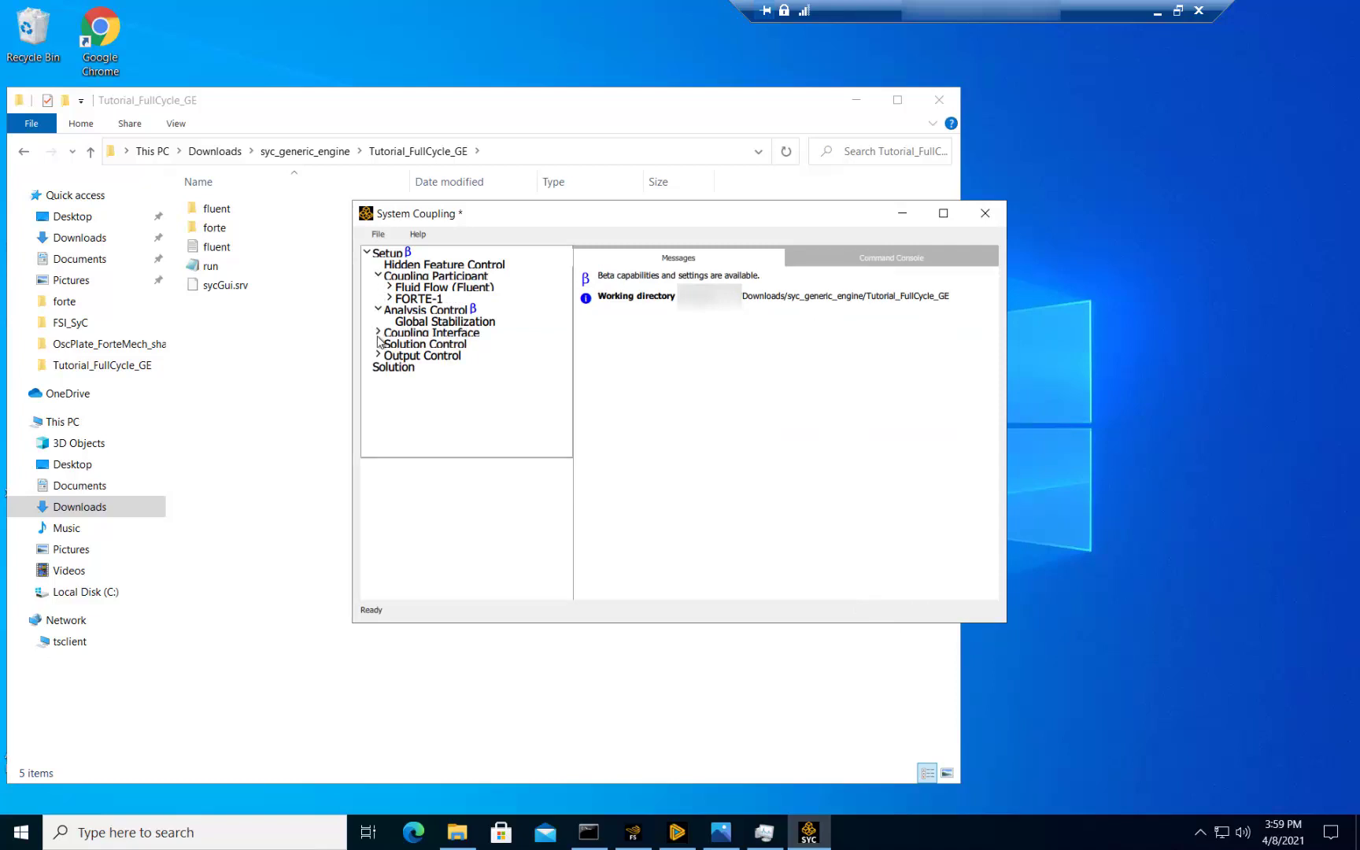
left_click(378, 332)
left_click(379, 370)
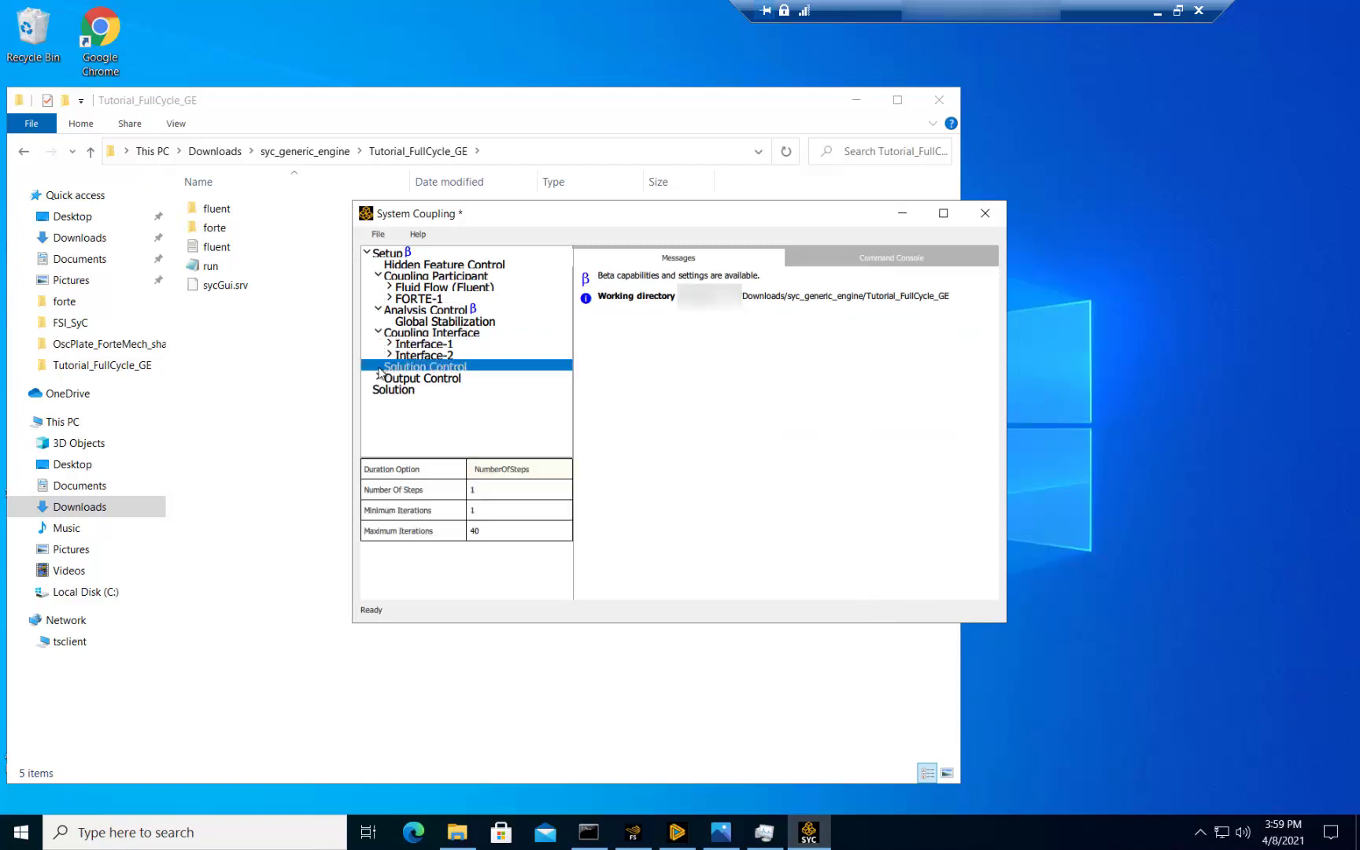
left_click(378, 379)
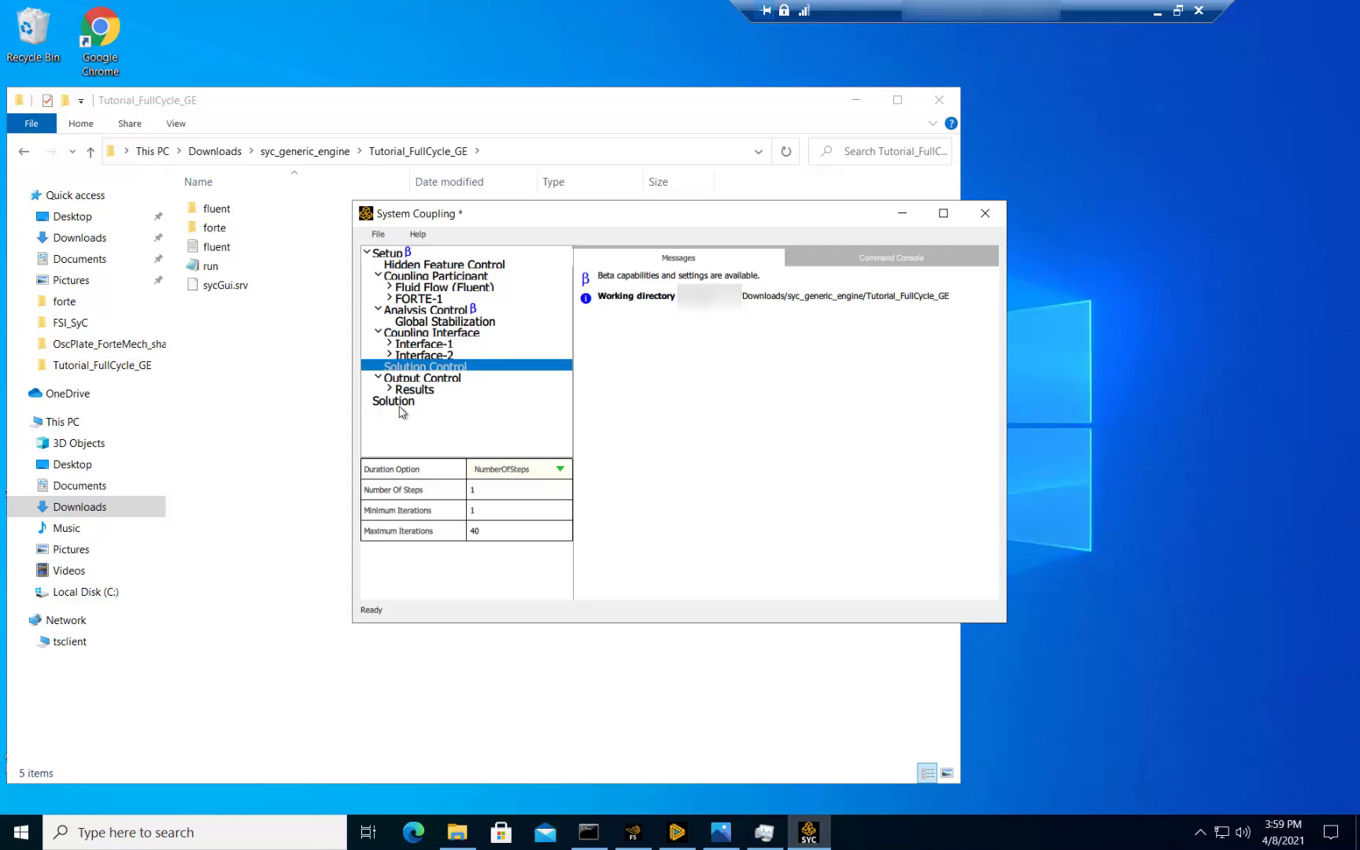
left_click(401, 403)
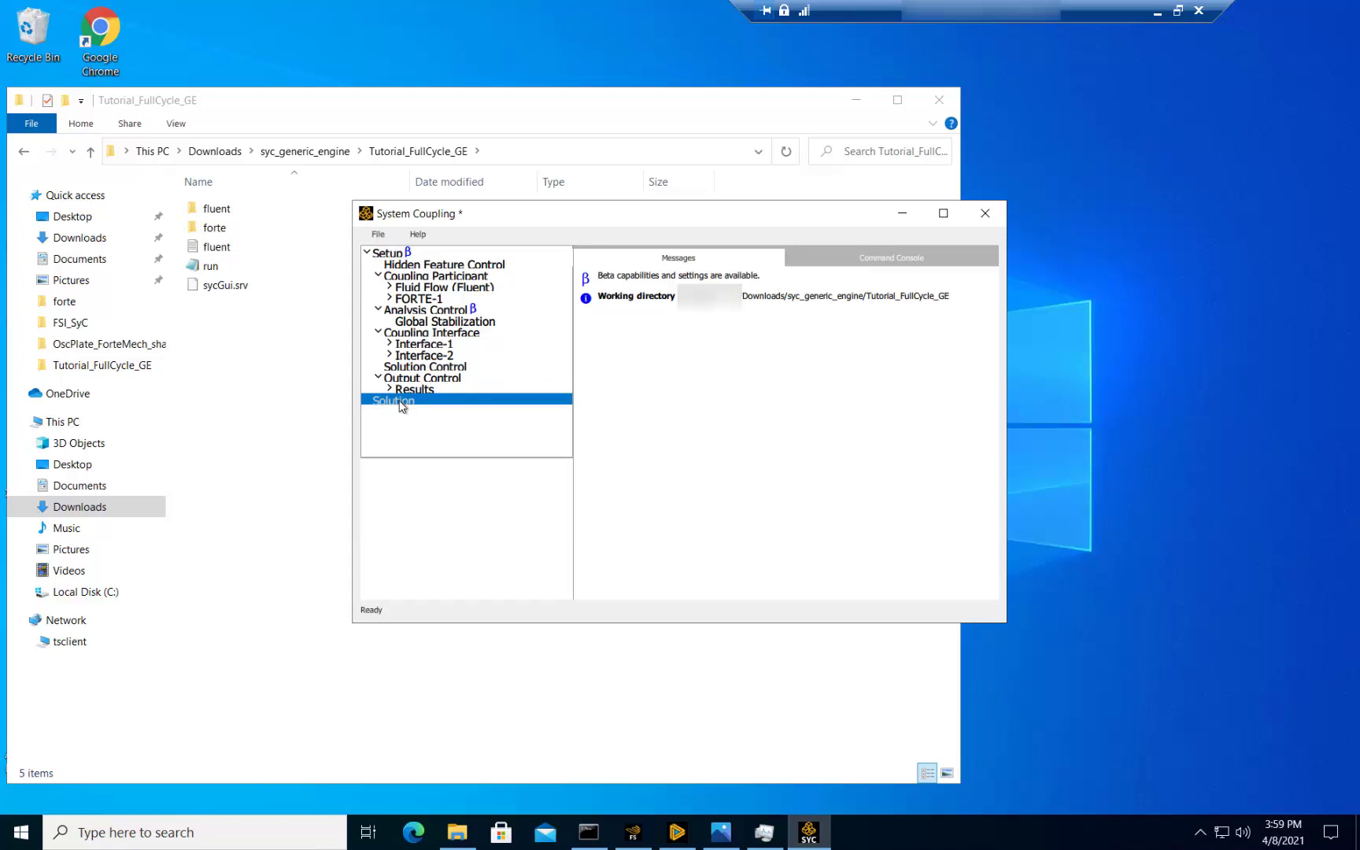
right_click(404, 404)
left_click(414, 408)
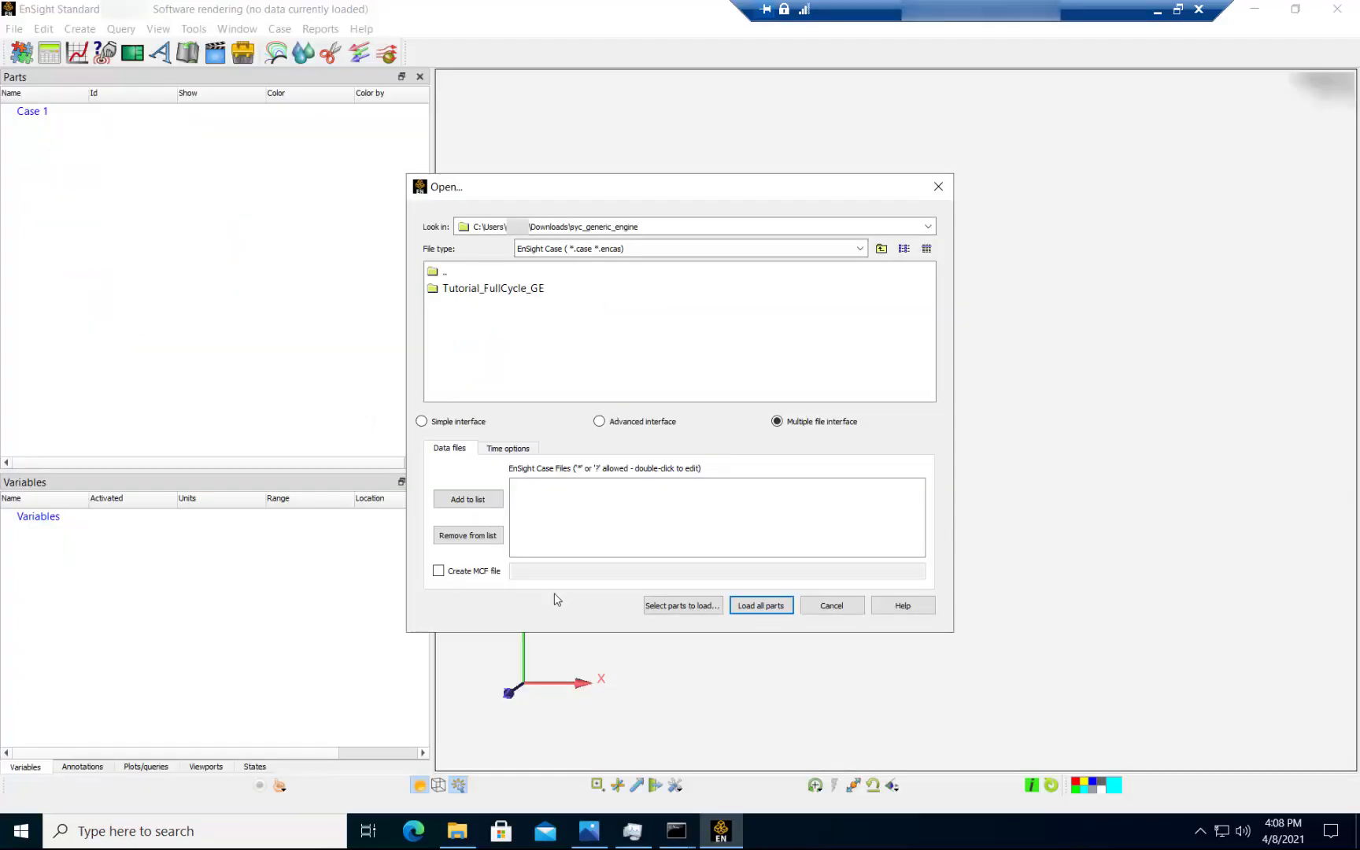
- Load all parts of Results_0.case and Results_1.case from Tutorial_FullCycle_GE\SyC\Results
double_click(523, 291)
double_click(455, 290)
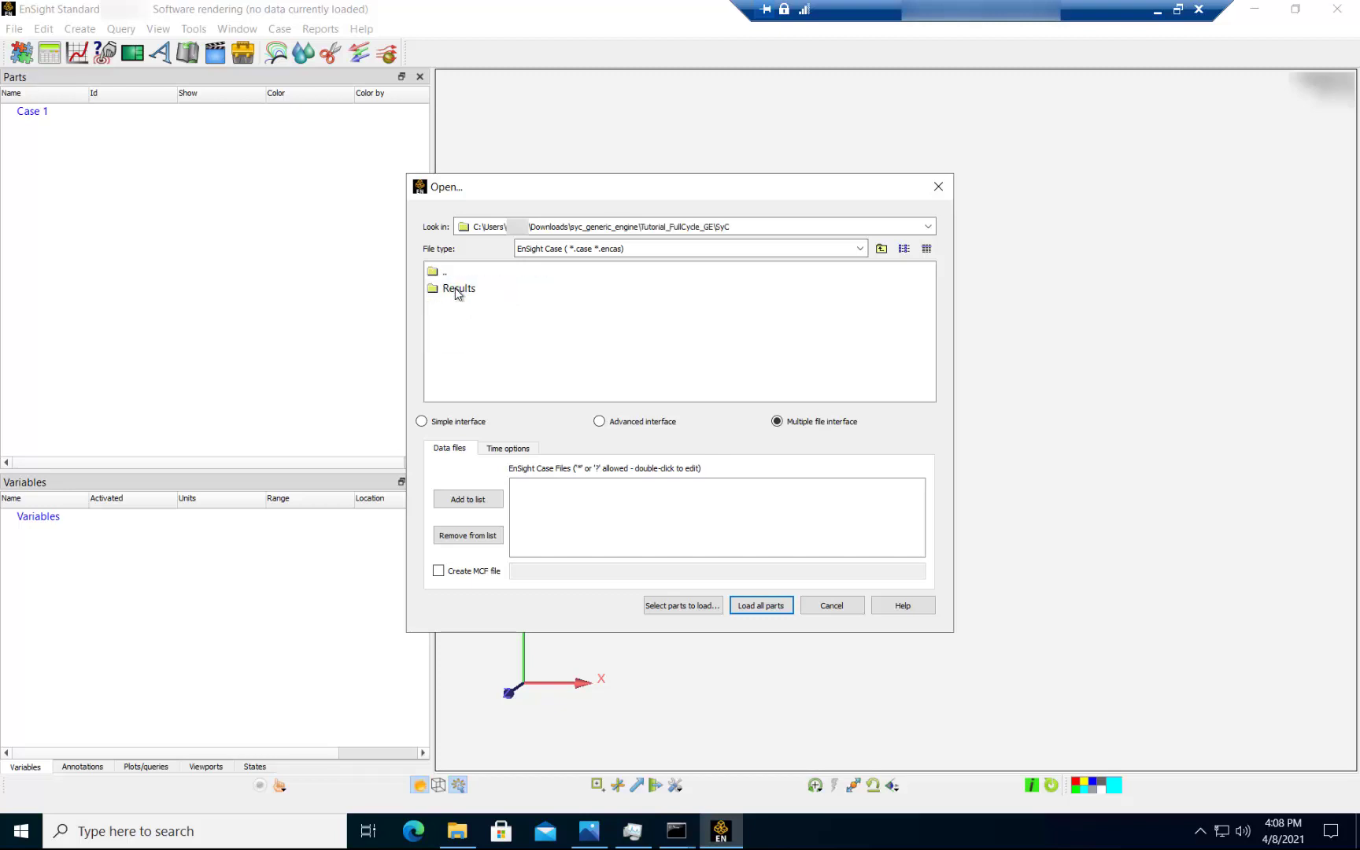
double_click(456, 290)
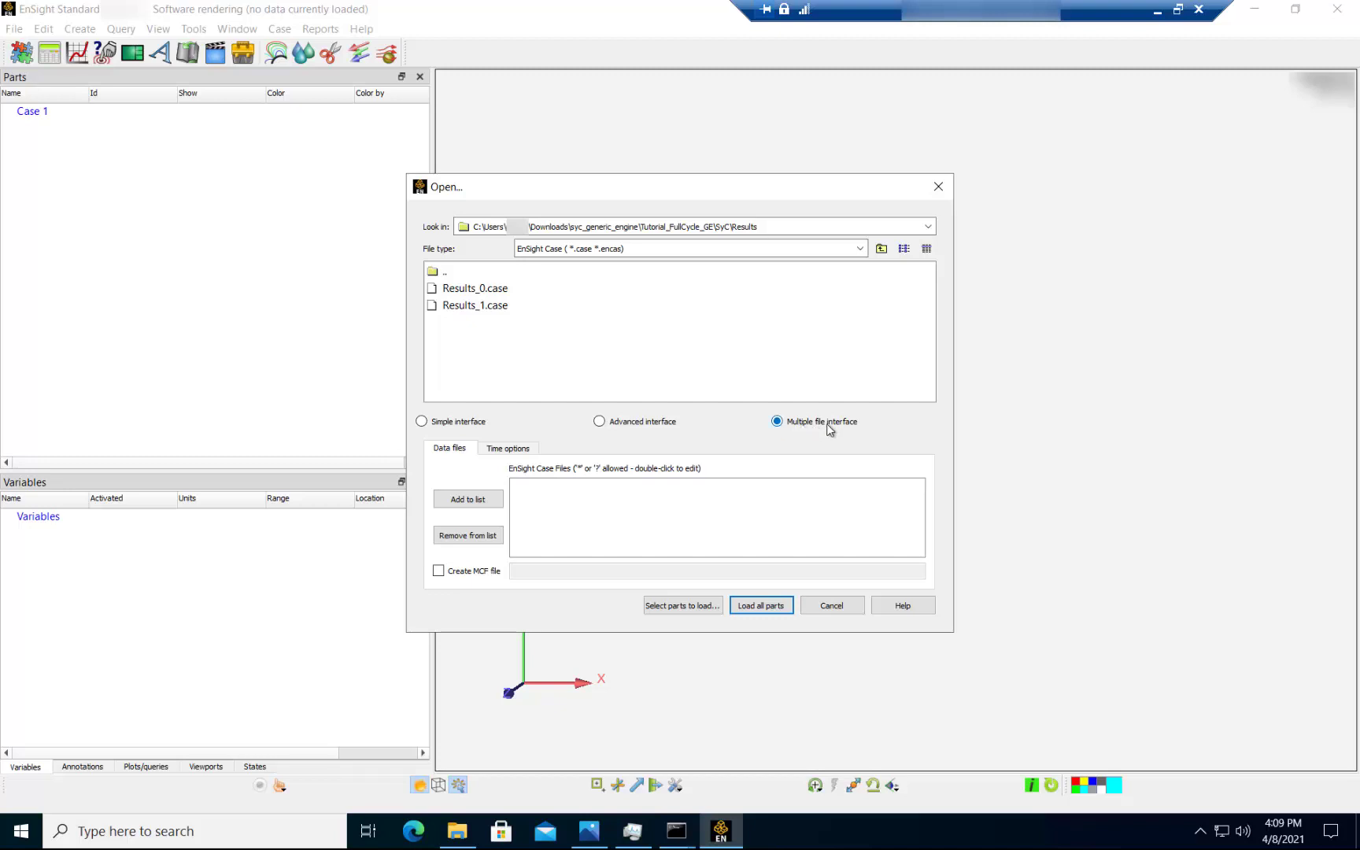
left_click(482, 307)
key("shift+Up")
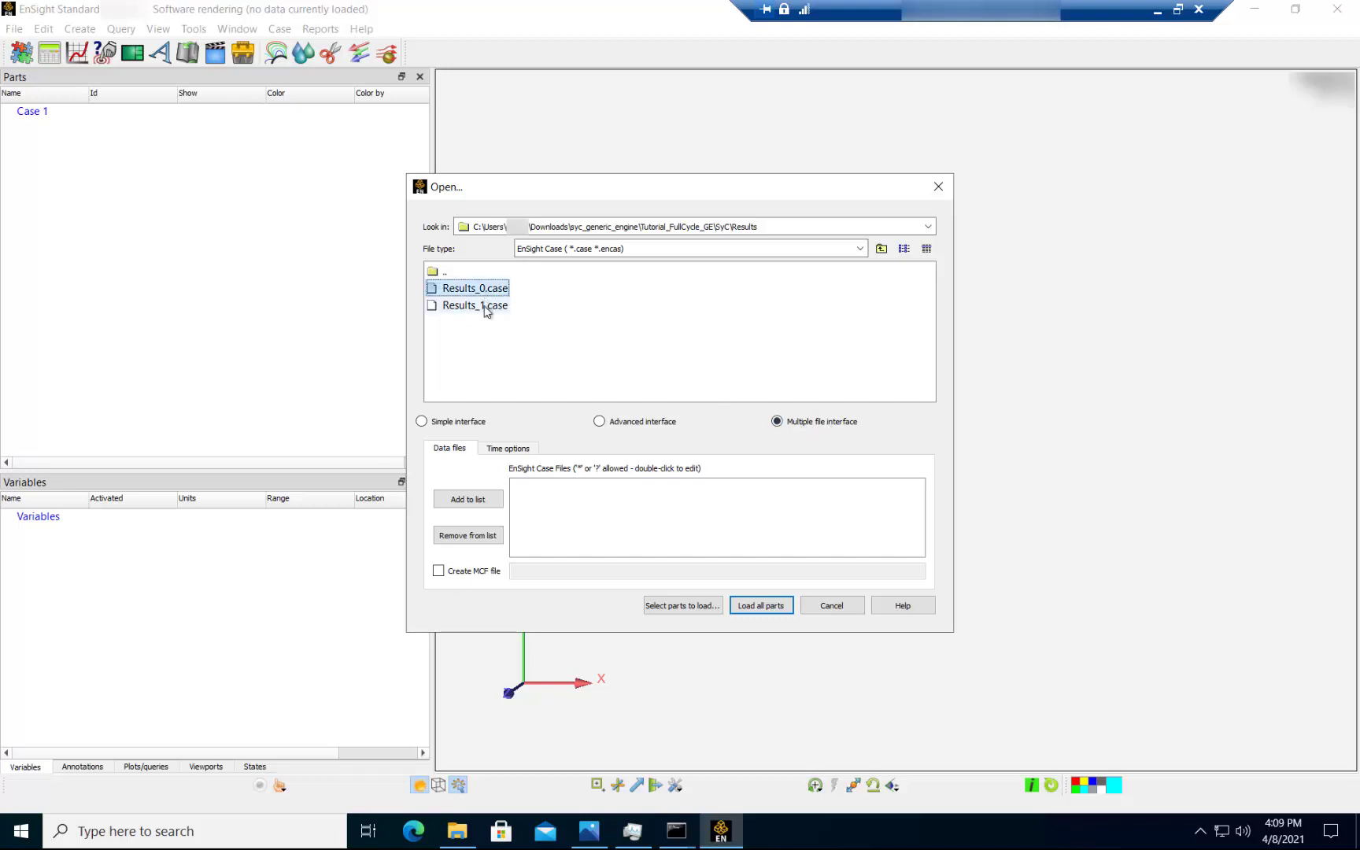
left_click(468, 499)
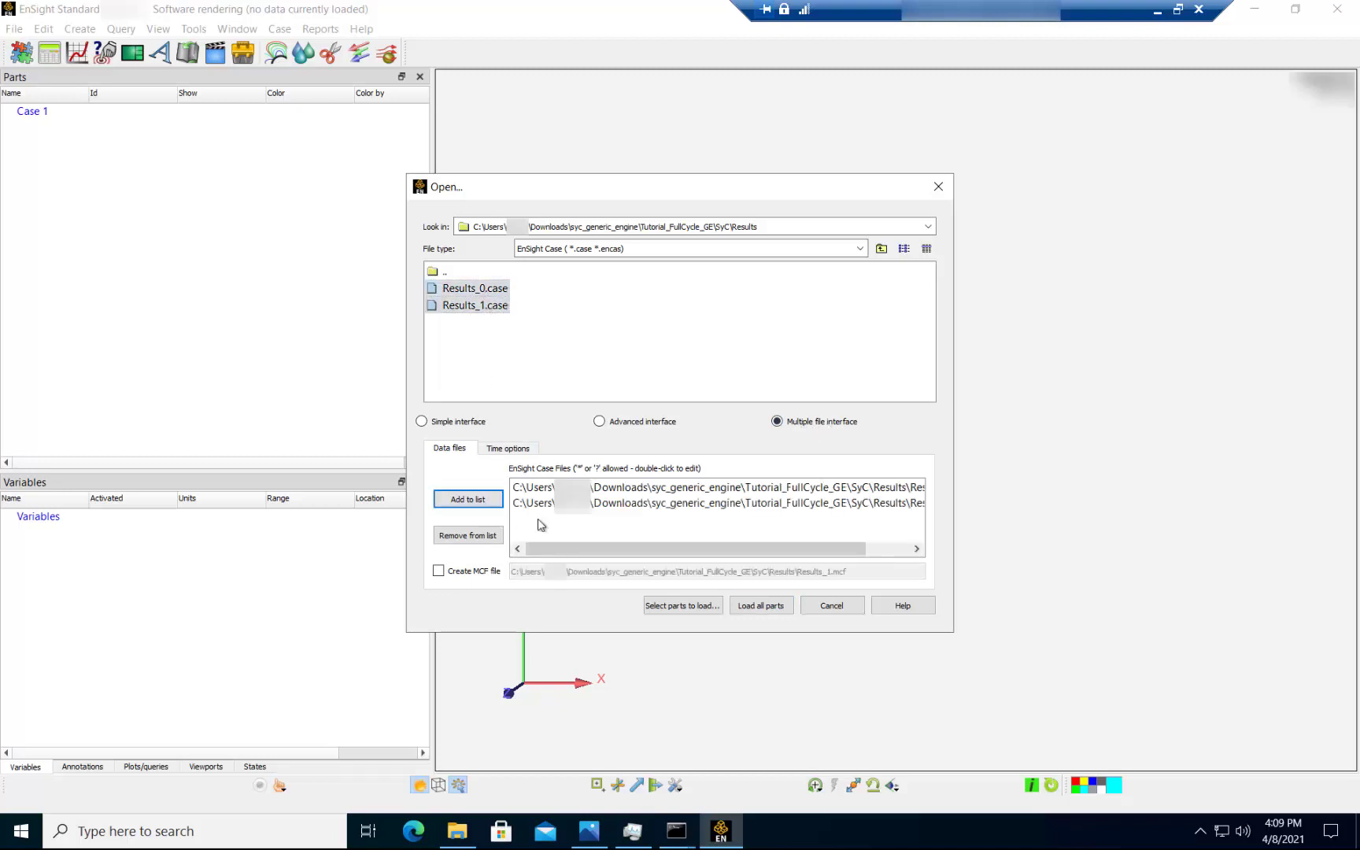
left_click(738, 603)
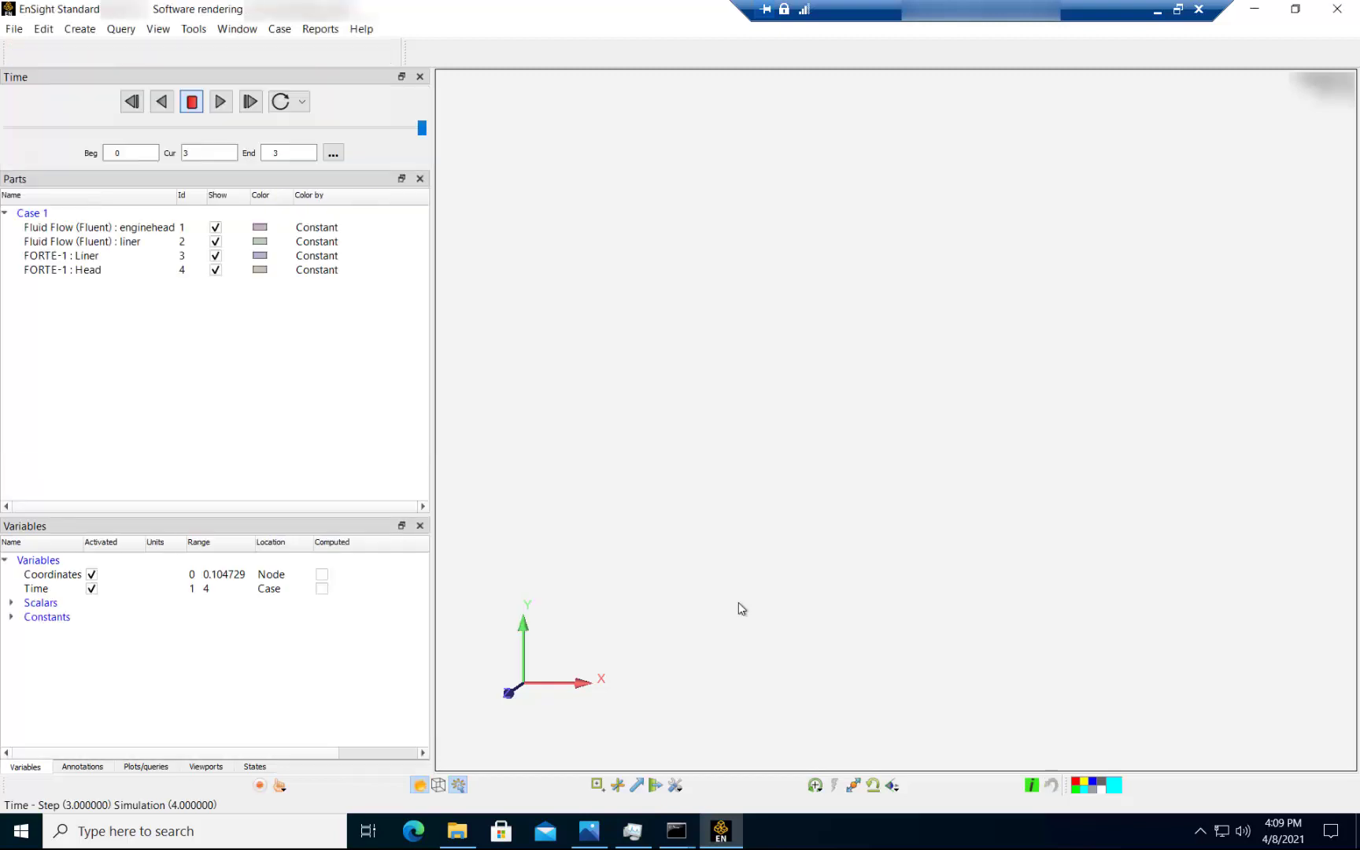